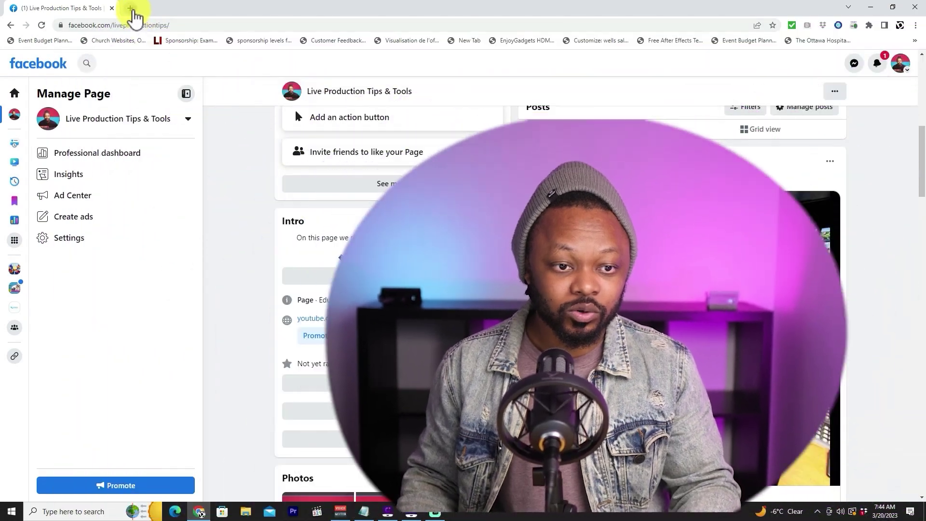
- Search Google for "obs studio" in a new browser tab and open the official obsproject.com website
left_click(131, 7)
left_click(401, 205)
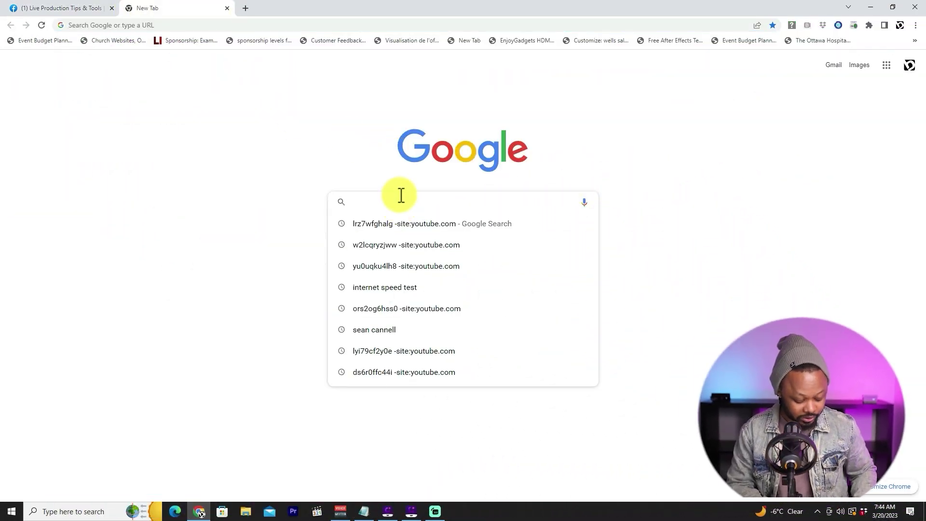
type("obs studio")
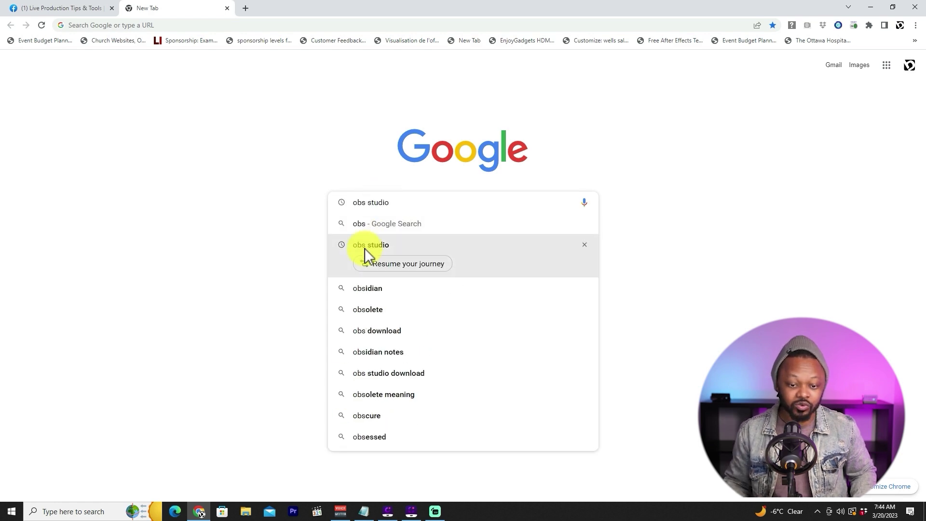
left_click(364, 247)
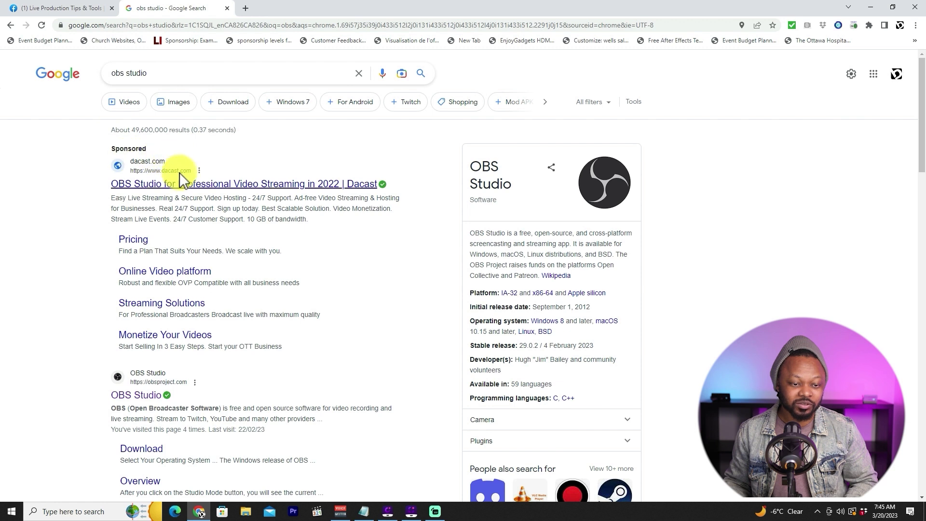
scroll(76, 367, "down", 1)
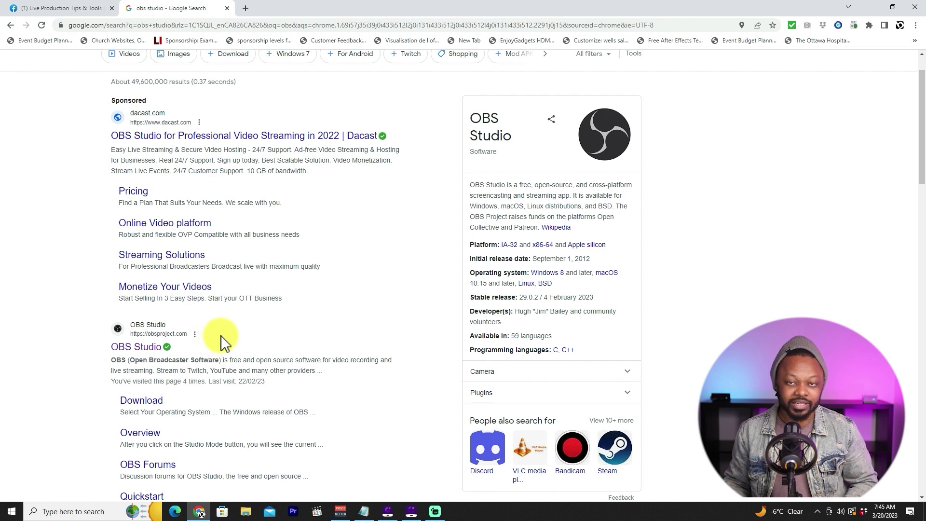
left_click(140, 343)
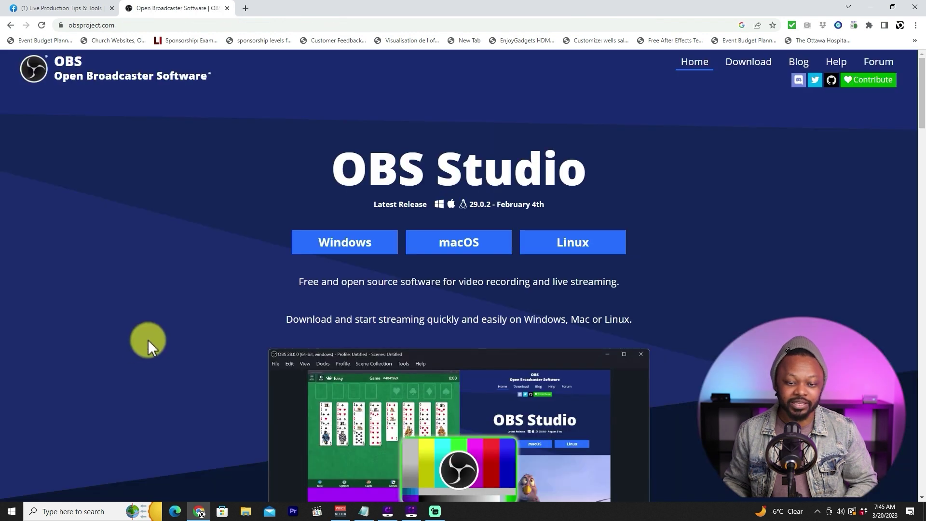
- Examine the OBS Studio home page and its download options for Windows, macOS and Linux
scroll(148, 341, "down", 2)
scroll(149, 339, "up", 2)
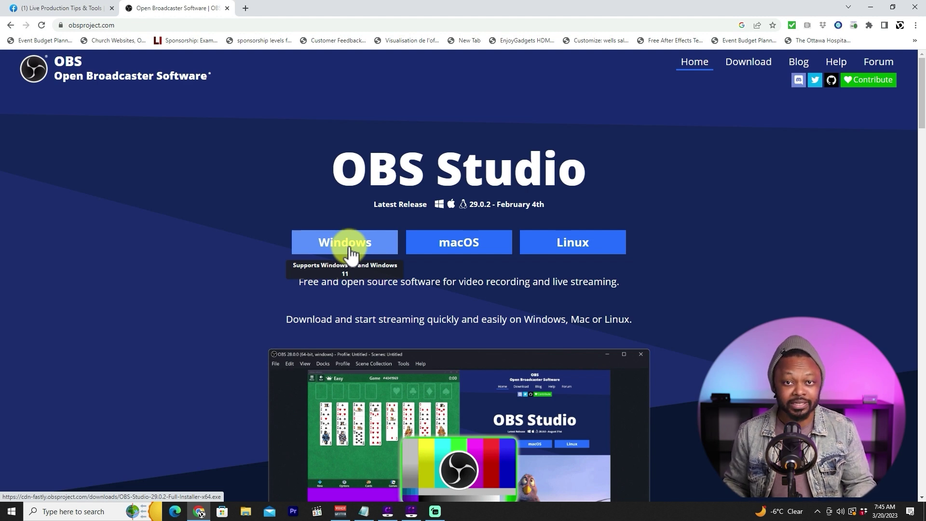
scroll(295, 248, "down", 2)
scroll(241, 248, "up", 2)
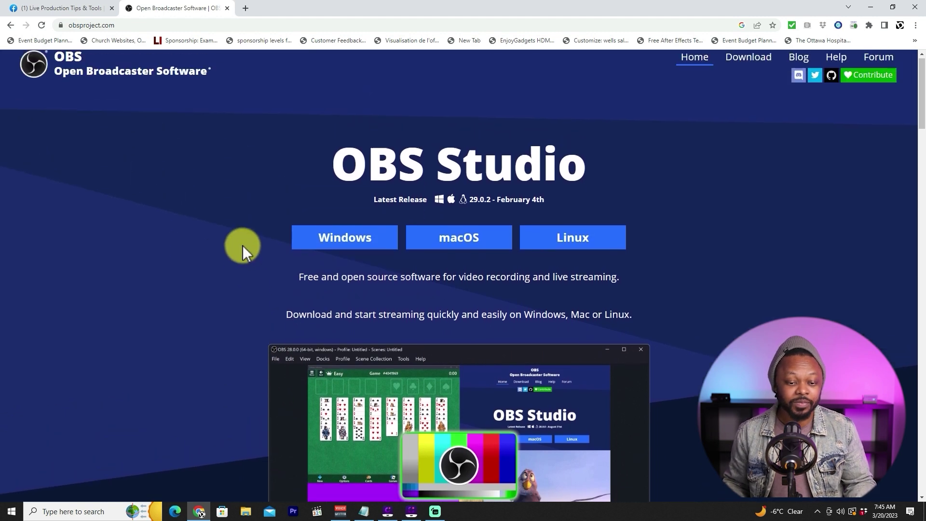
left_click(345, 236)
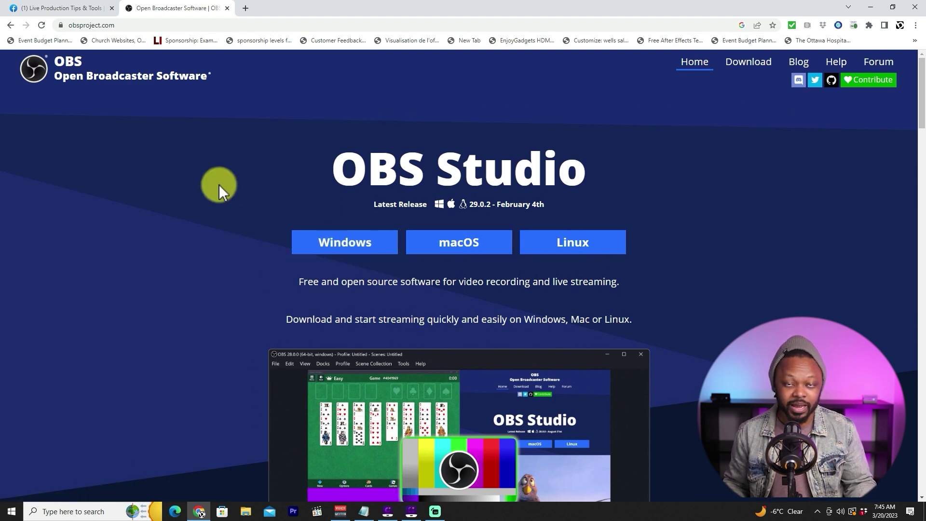
scroll(215, 217, "down", 1)
scroll(212, 218, "up", 1)
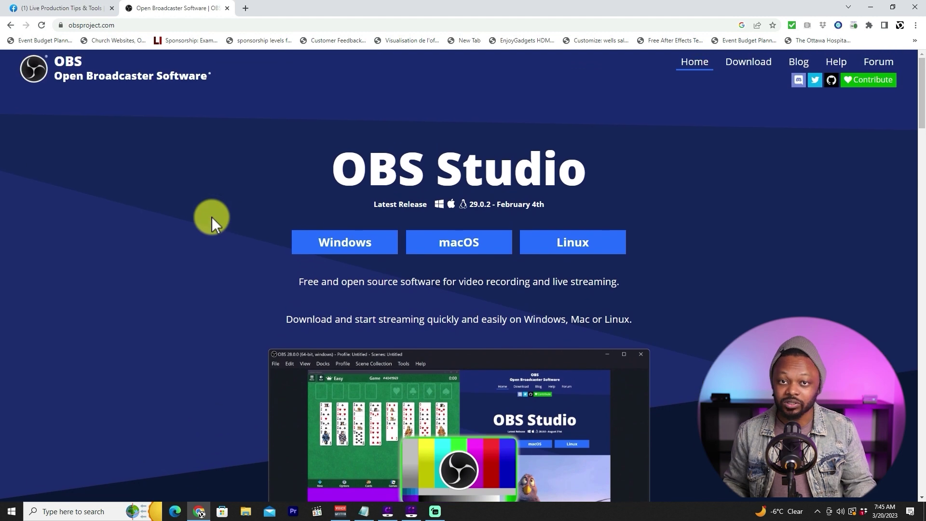
scroll(212, 216, "down", 1)
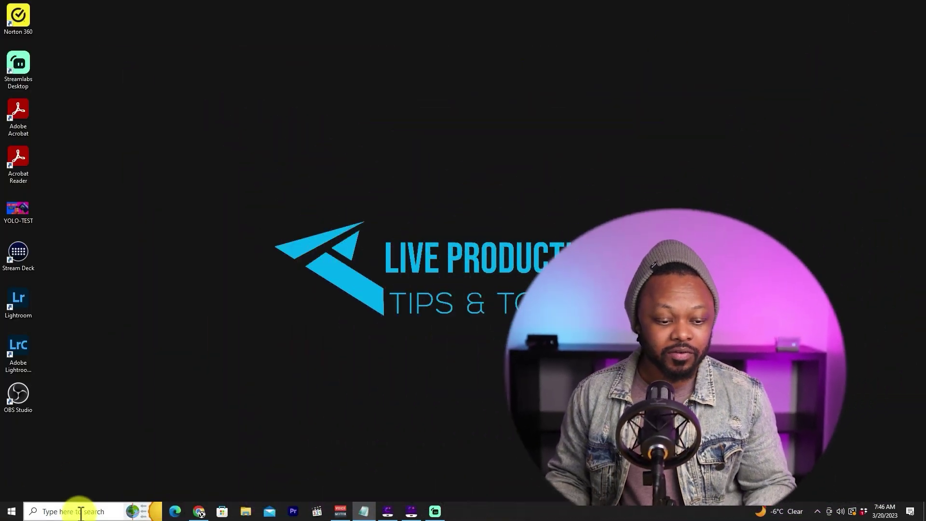
- Find OBS Studio through the Windows search and launch it
left_click(77, 511)
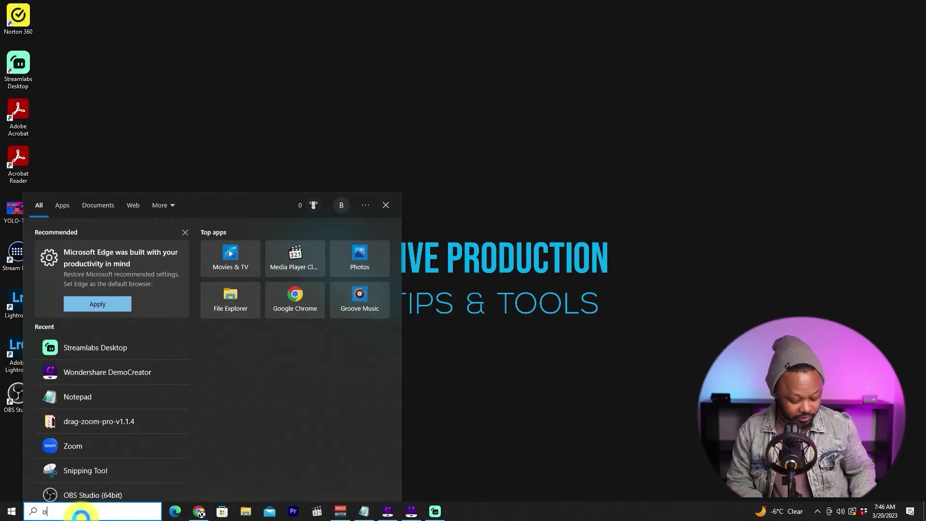
type("ob")
left_click(110, 237)
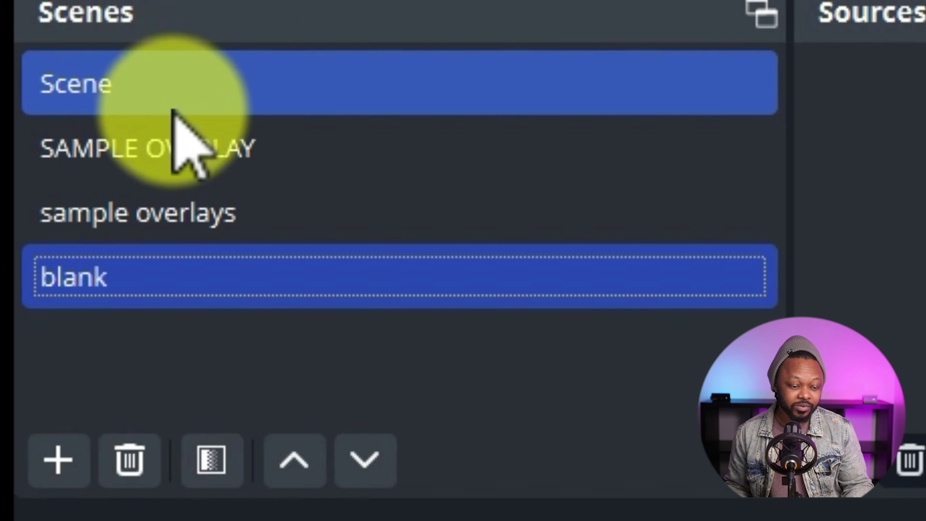
- Add a new scene named MAIN
left_click(49, 463)
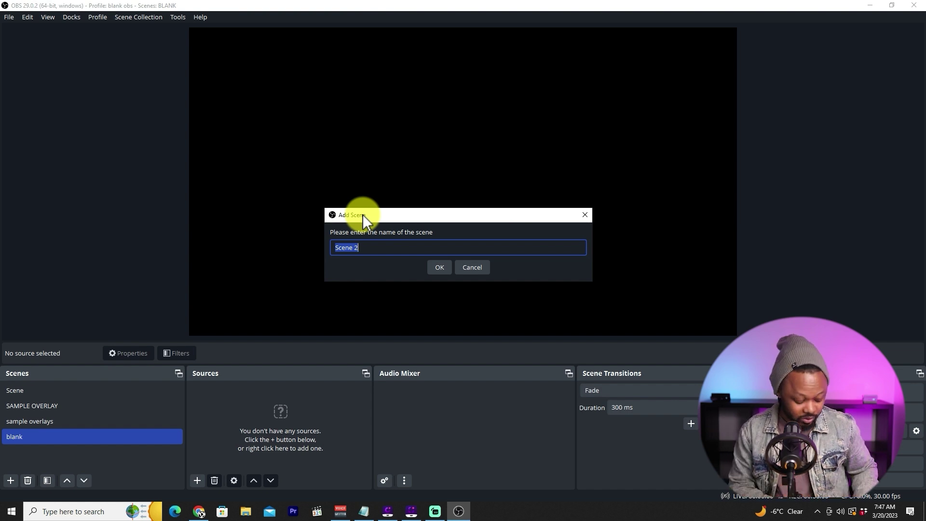
type("MAIN SECE")
key("BackSpace")
key("BackSpace")
key("BackSpace")
key("BackSpace")
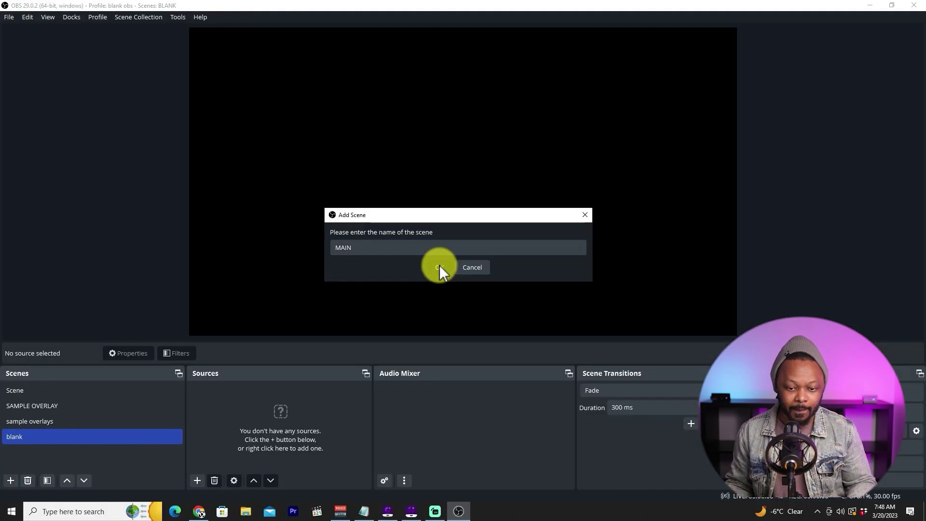
left_click(407, 304)
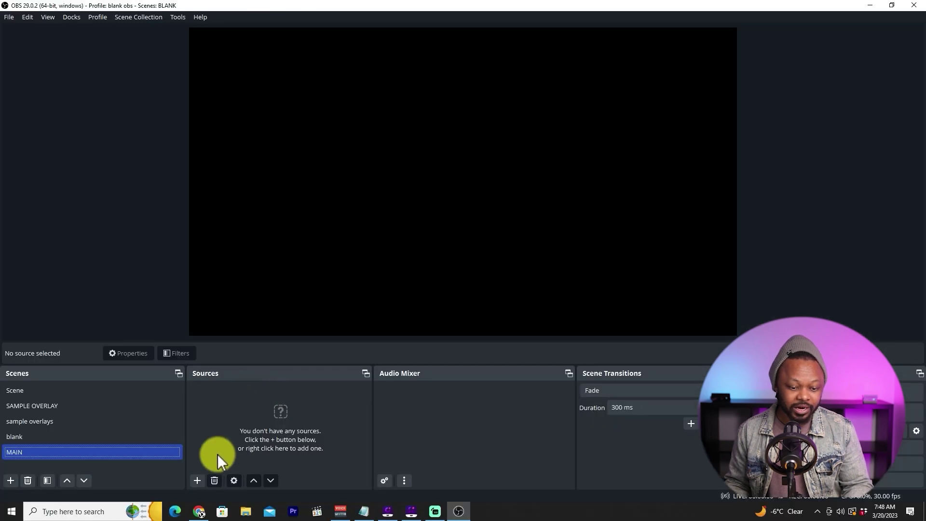
- Add a new Video Capture Device source named CAMERA to the MAIN scene
left_click(199, 479)
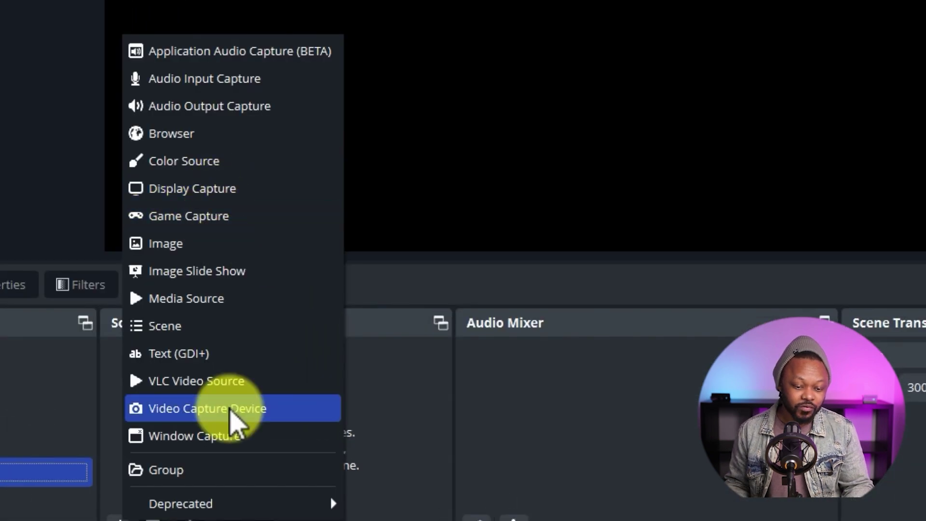
left_click(230, 411)
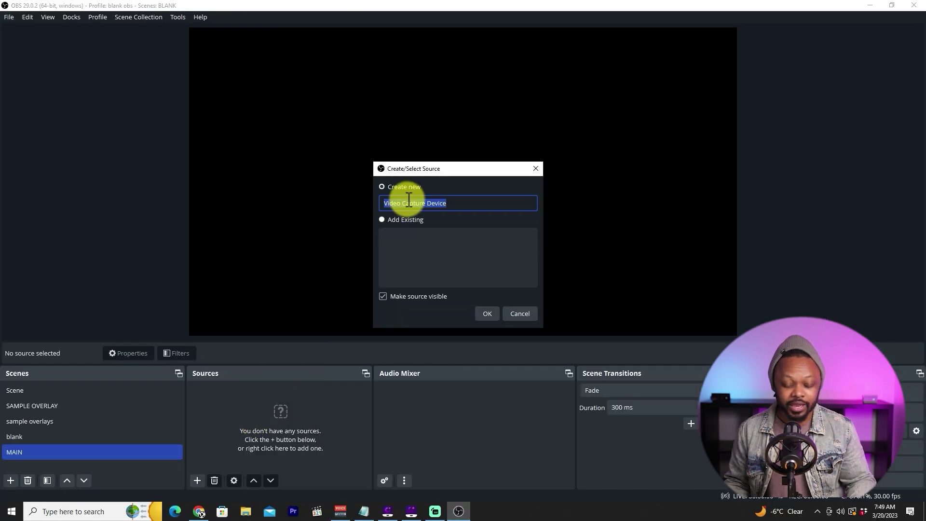
type("CAME")
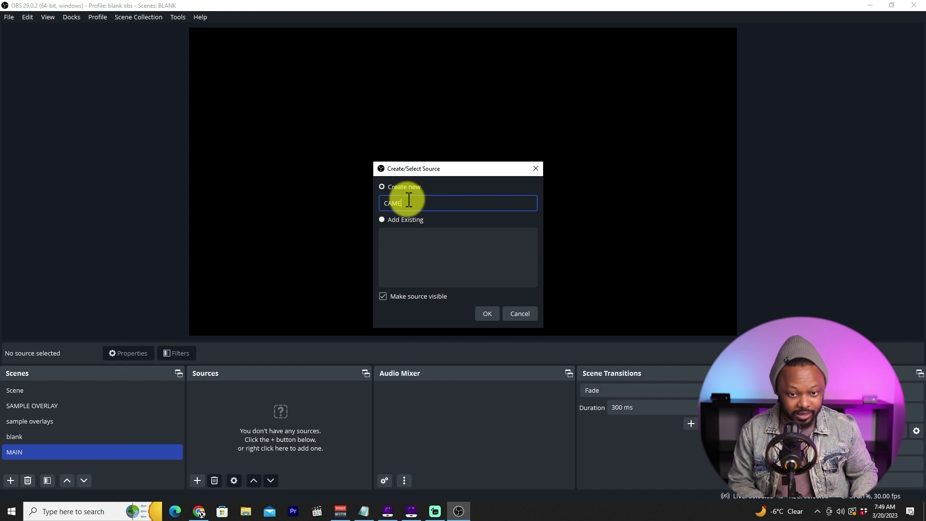
type("RA")
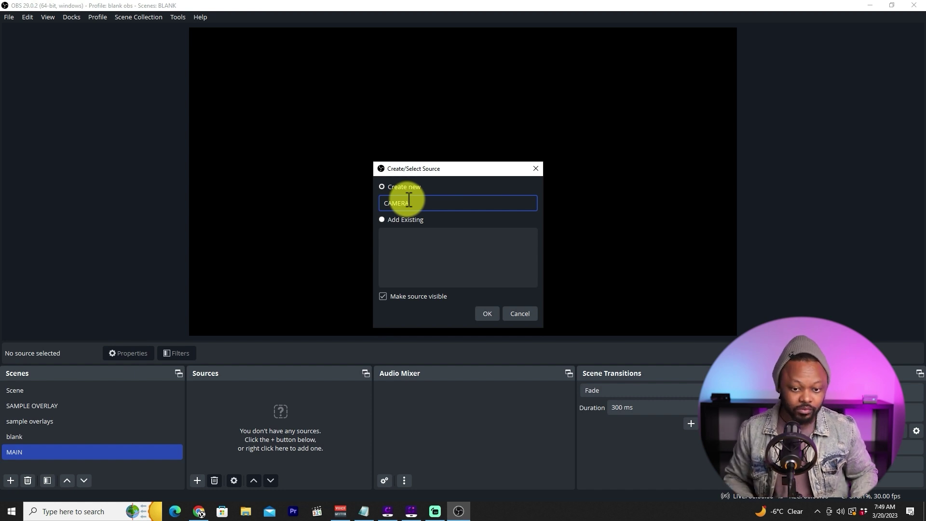
left_click(486, 314)
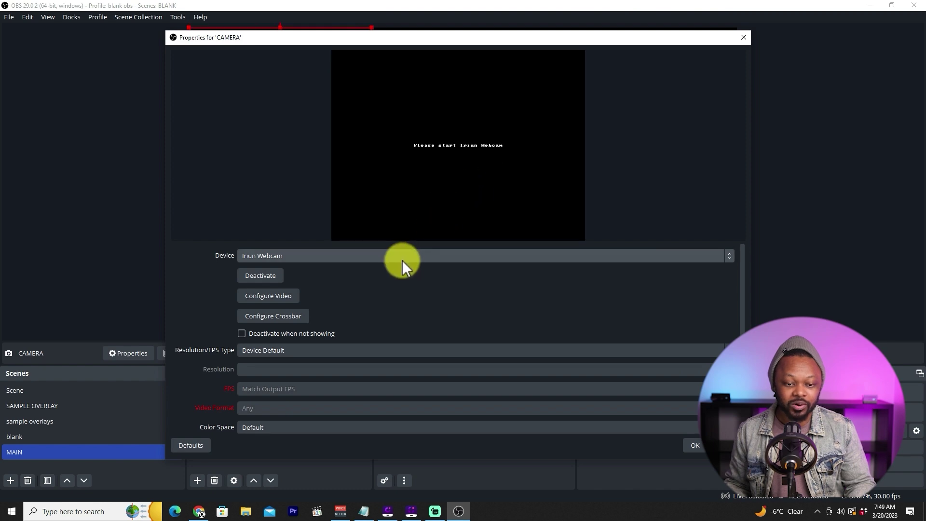
- Set the CAMERA source's device to Streamlabs Desktop Virtual Webcam
left_click(420, 254)
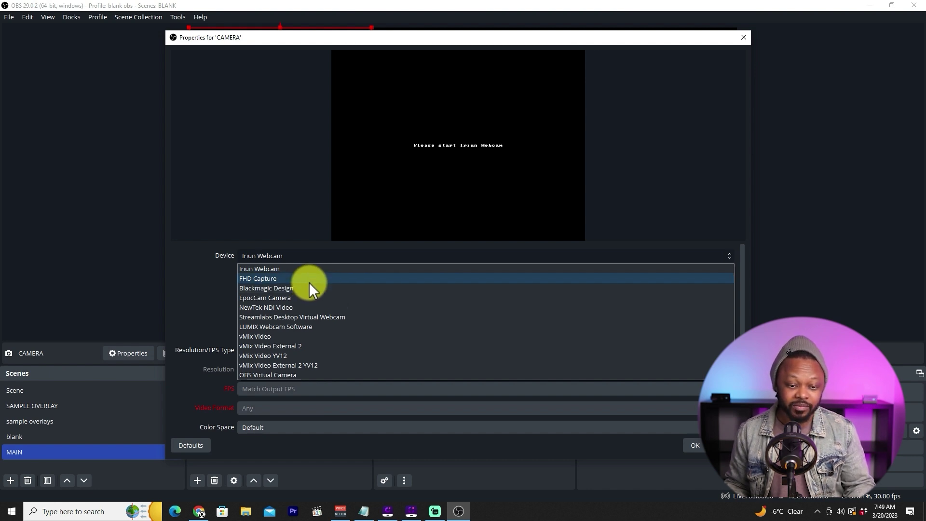
left_click(309, 281)
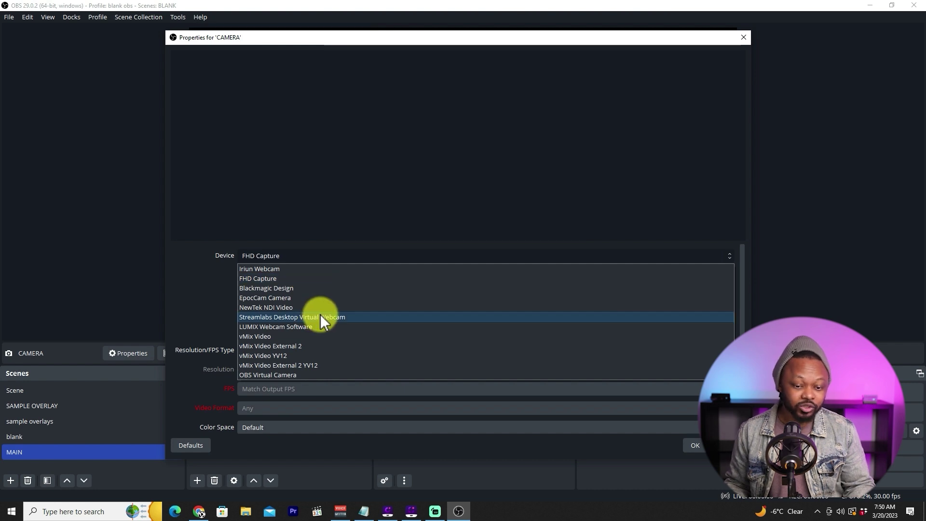
left_click(320, 316)
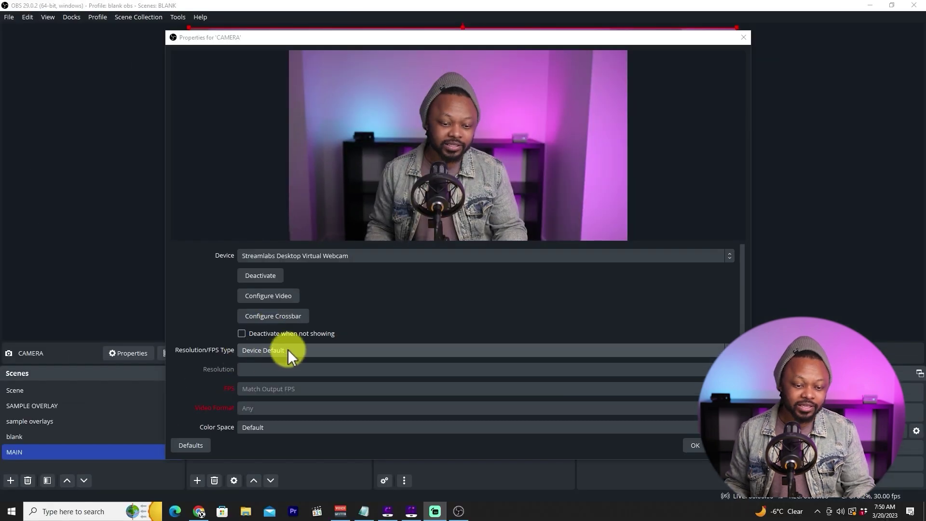
- Set the CAMERA source's resolution/FPS type to Custom with a resolution of 1920x1080 and apply the properties
left_click(288, 349)
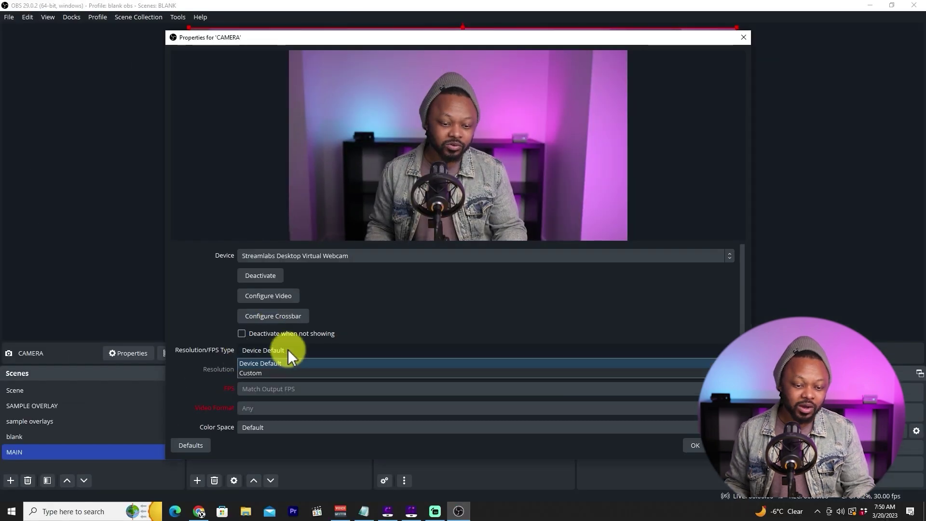
left_click(213, 317)
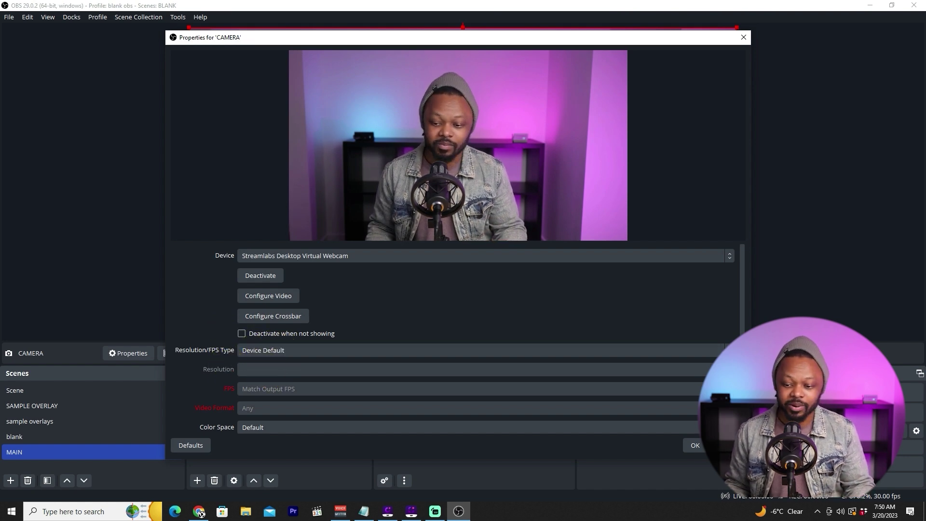
left_click(261, 344)
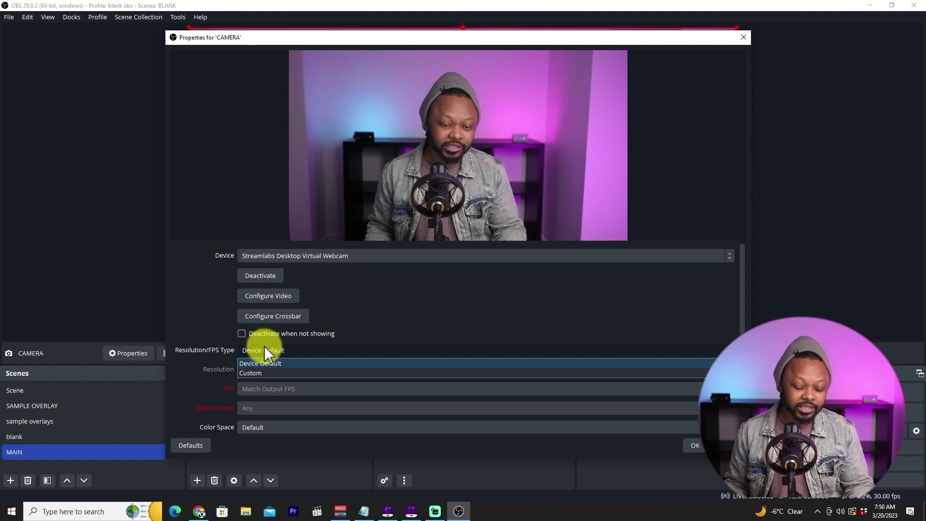
left_click(253, 365)
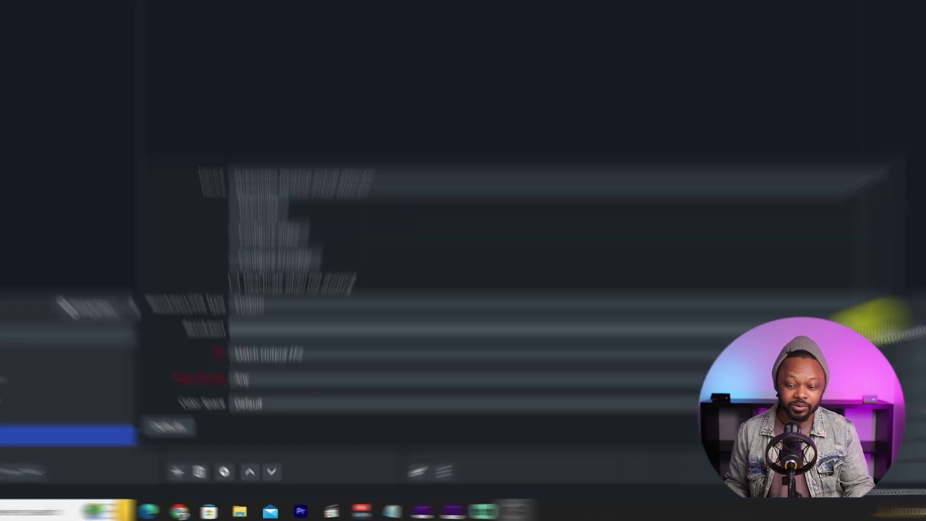
left_click(873, 320)
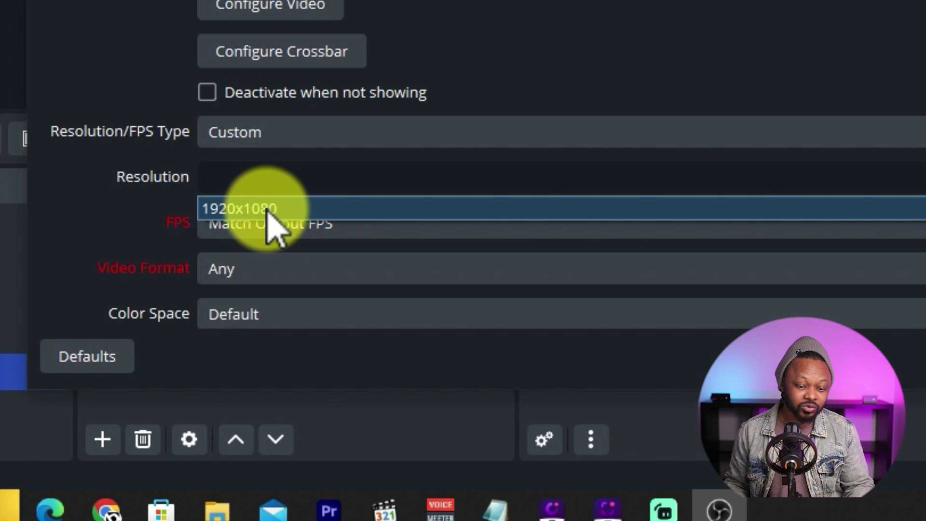
left_click(268, 211)
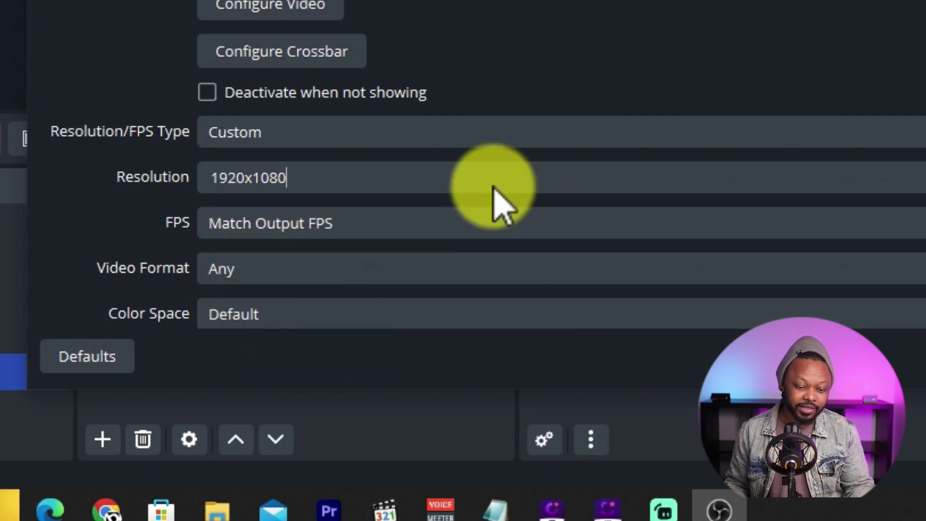
scroll(559, 202, "down", 5)
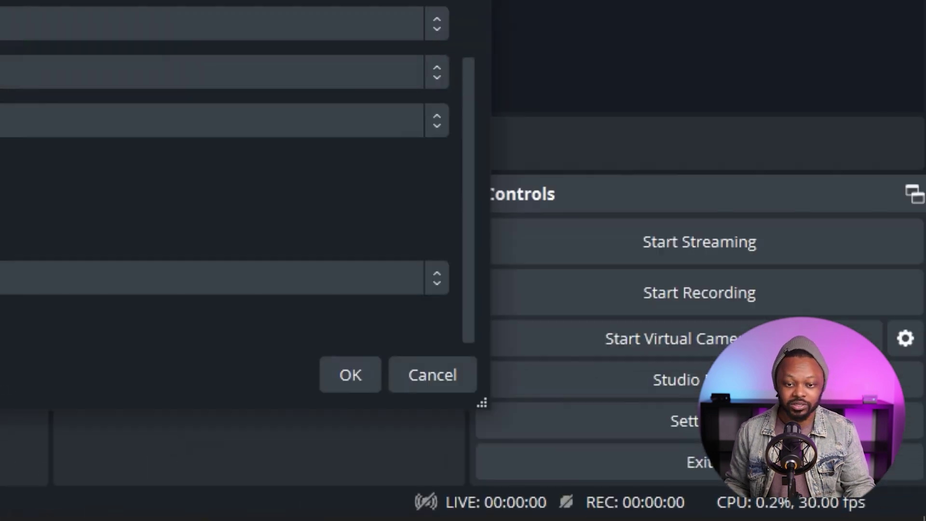
left_click(352, 376)
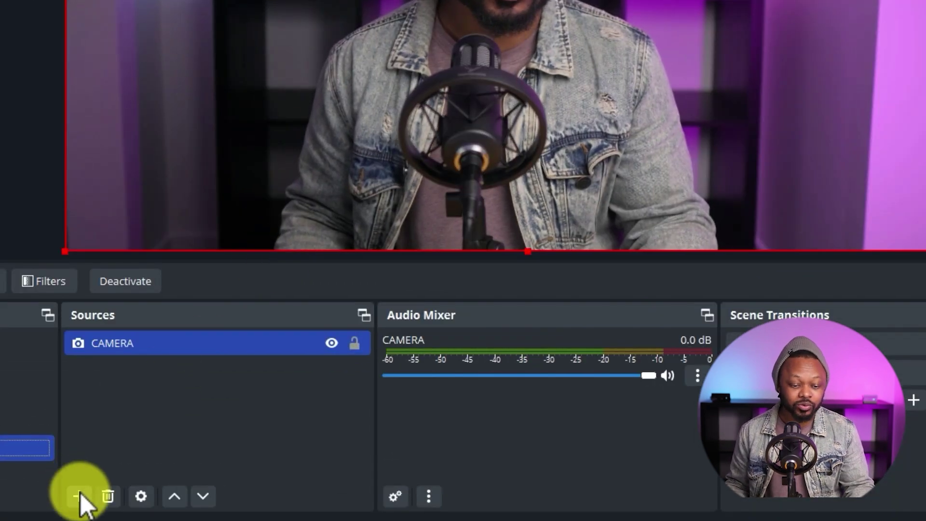
- Add a new Audio Input Capture source named MIC to the MAIN scene
left_click(79, 496)
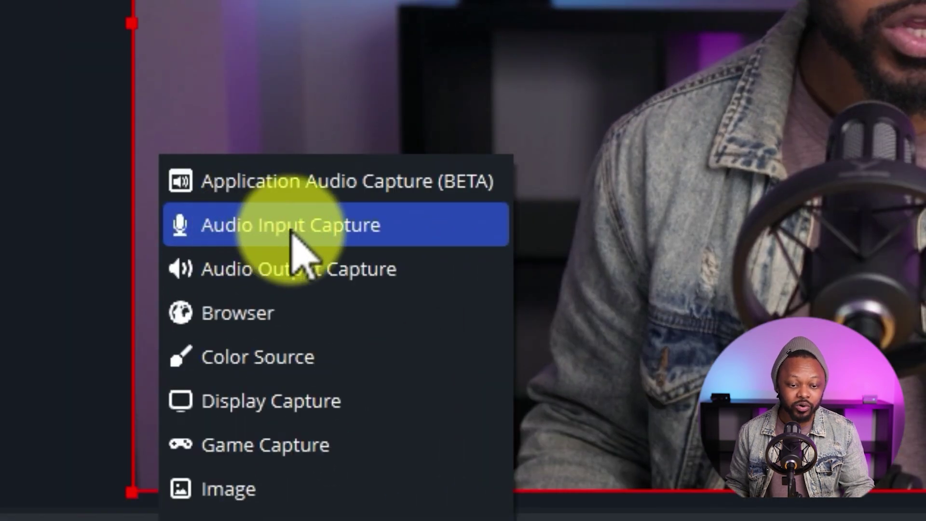
left_click(262, 240)
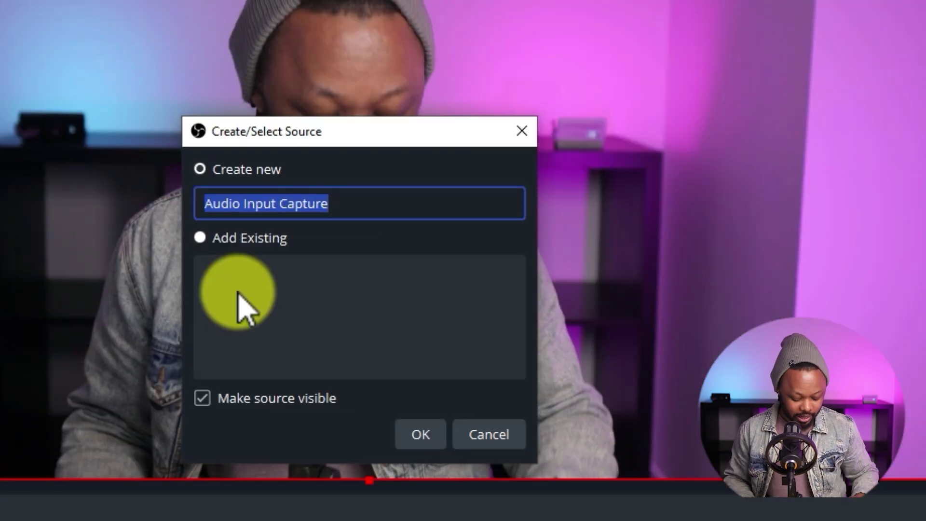
type("MIC")
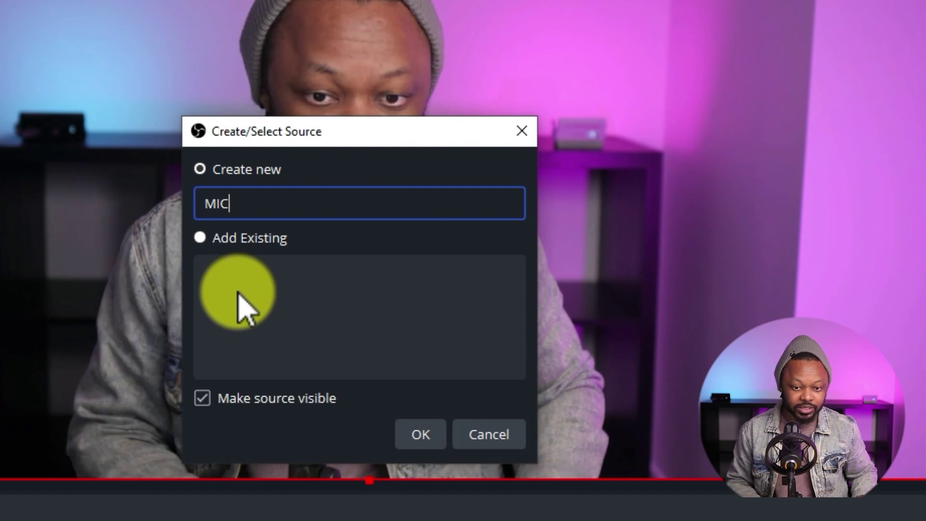
left_click(425, 437)
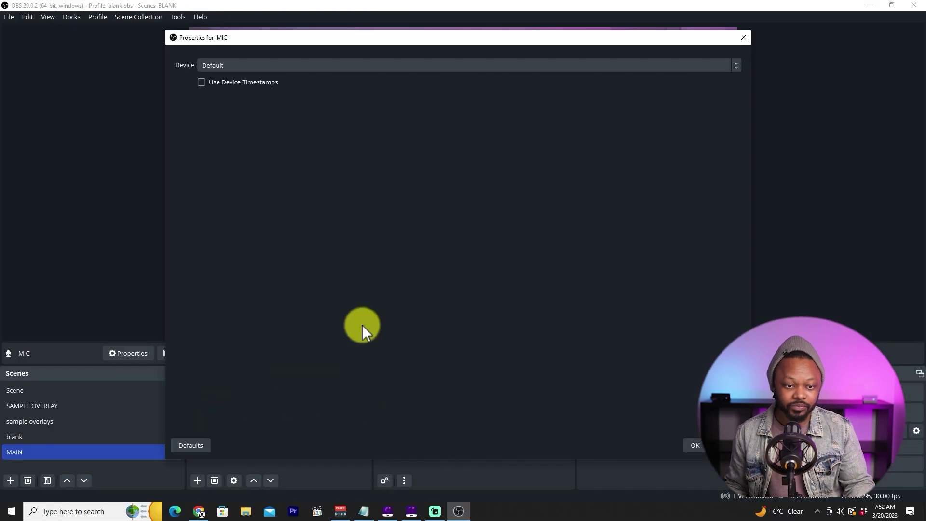
- Set the MIC source's device to Microphone (2- Blackmagic Design) and apply the properties
left_click(407, 67)
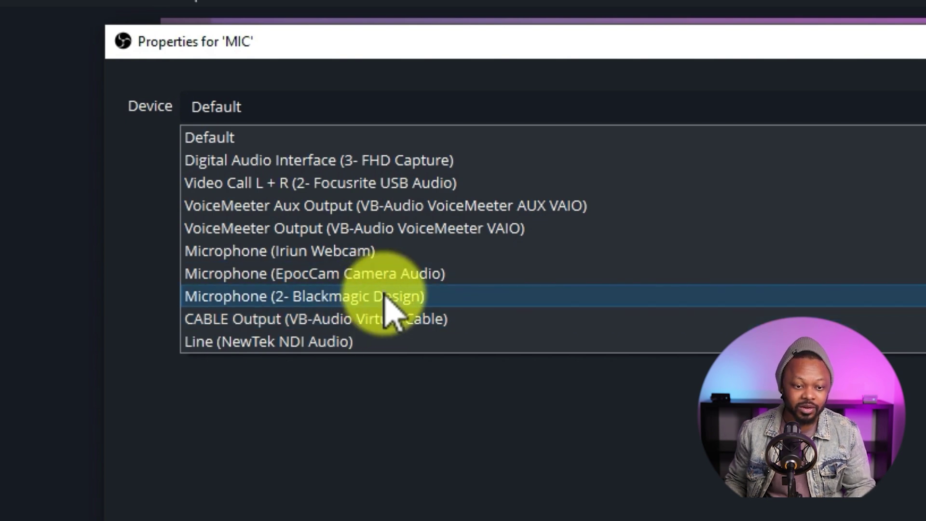
left_click(437, 298)
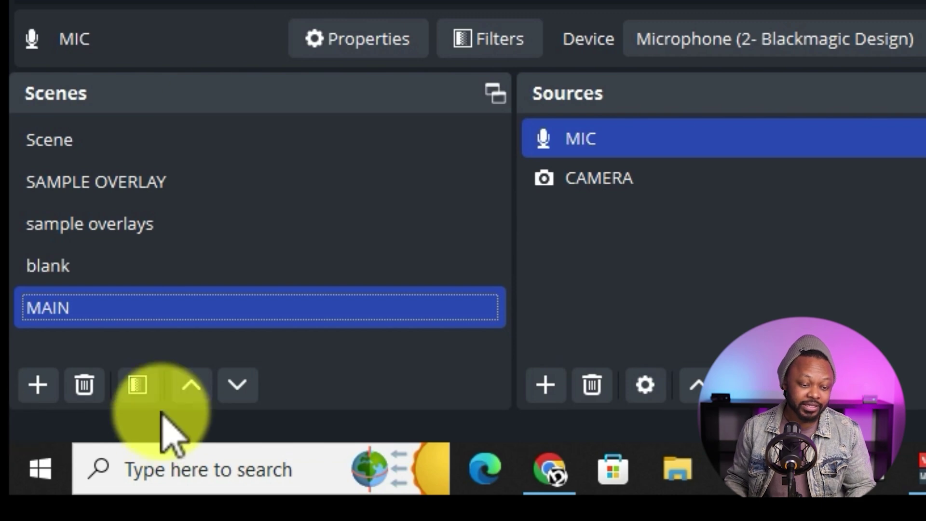
- Add a new scene named WELCOME to the scene collection
left_click(36, 384)
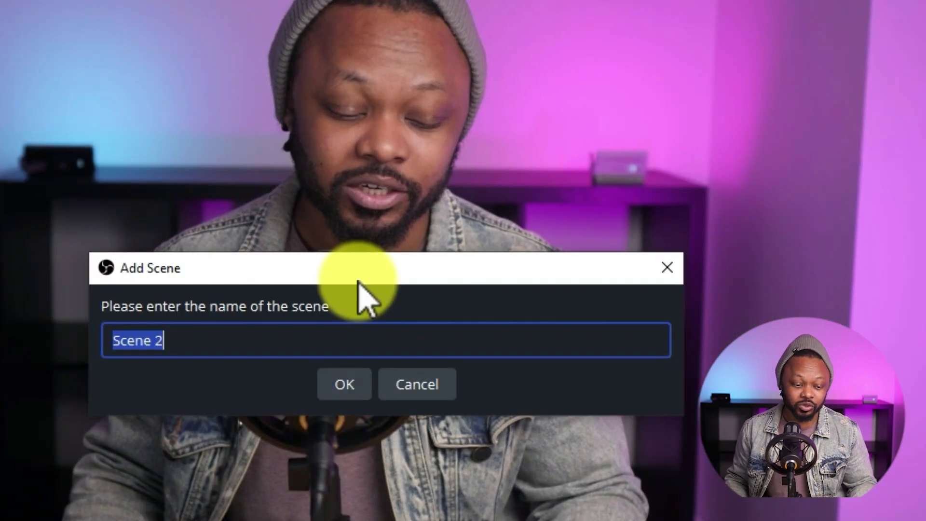
type("ELCOME")
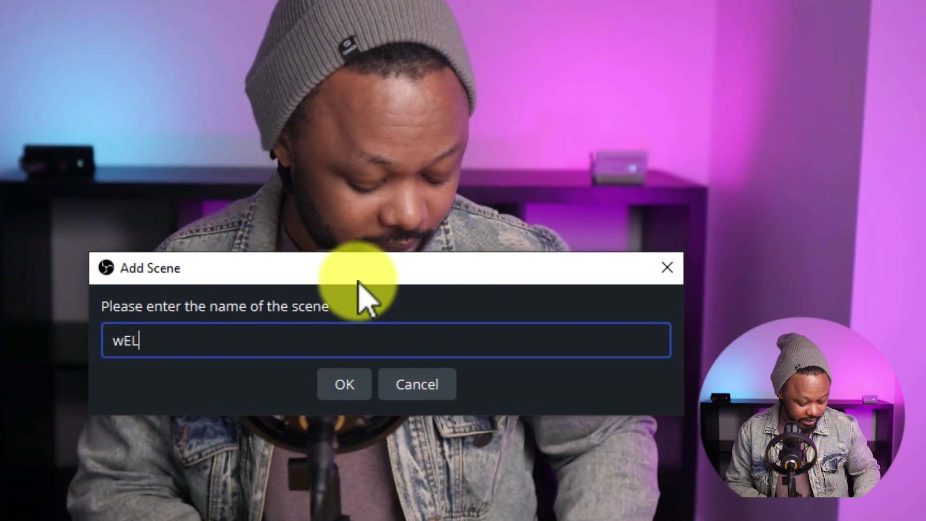
left_click(344, 384)
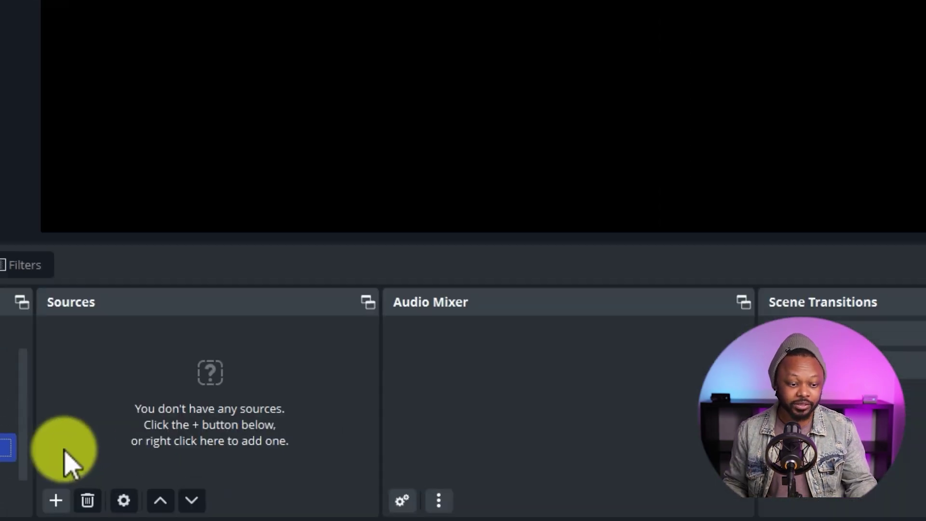
- Add a new Image source named WELCOME IMAGE to the WELCOME scene
left_click(56, 501)
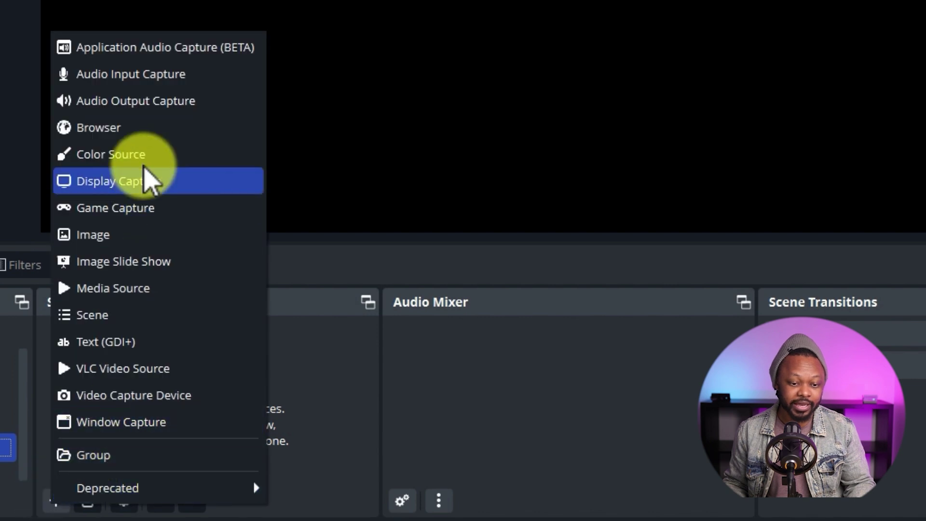
left_click(145, 244)
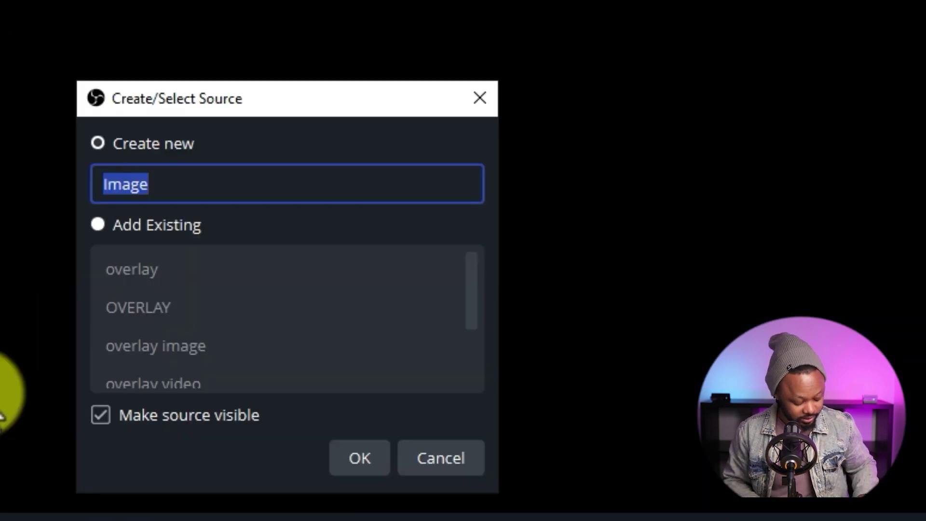
type("WELCOME")
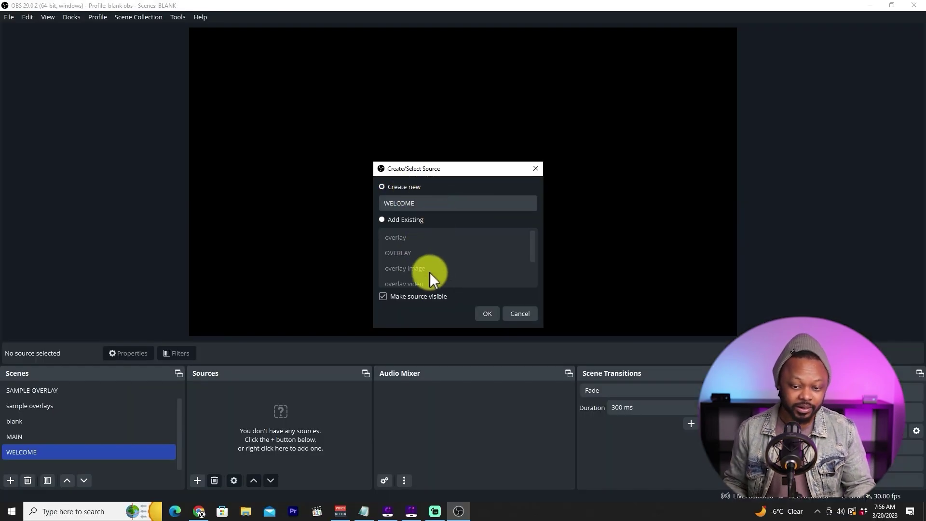
left_click(431, 203)
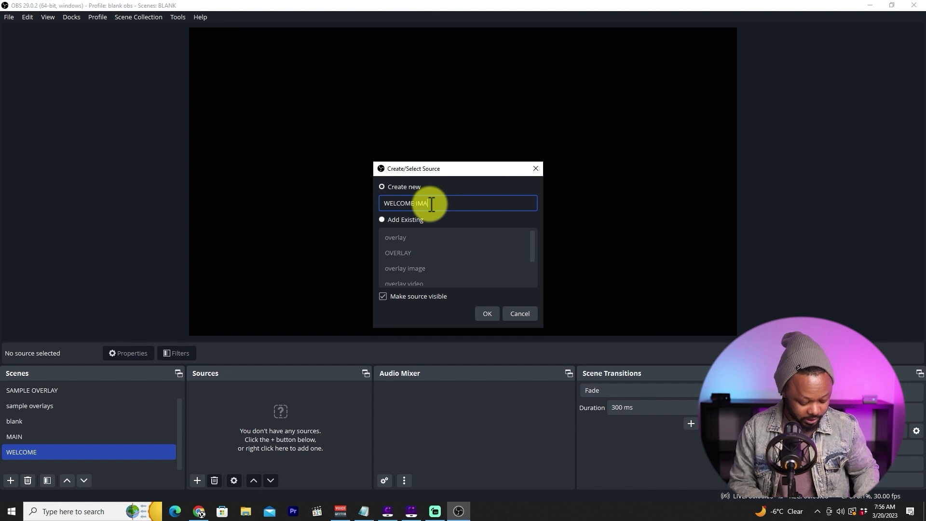
type("IMAGEW")
key("BackSpace")
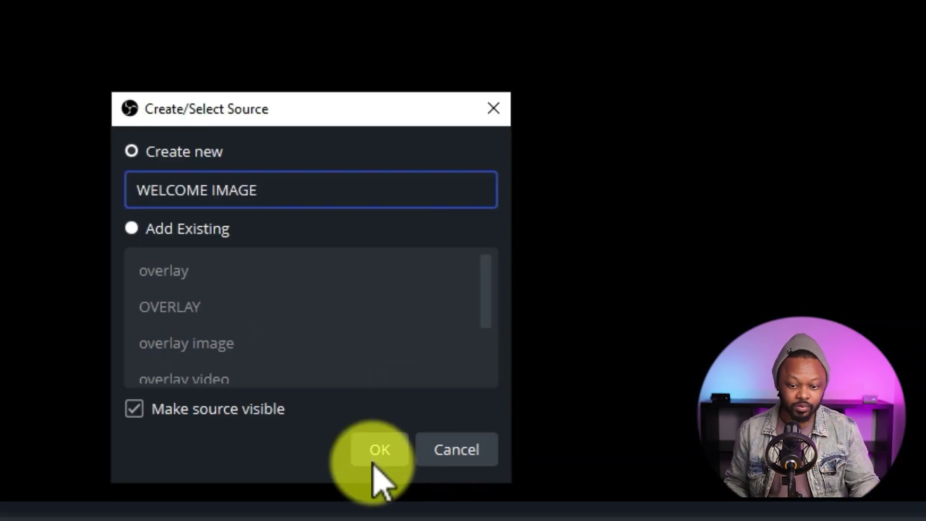
left_click(374, 464)
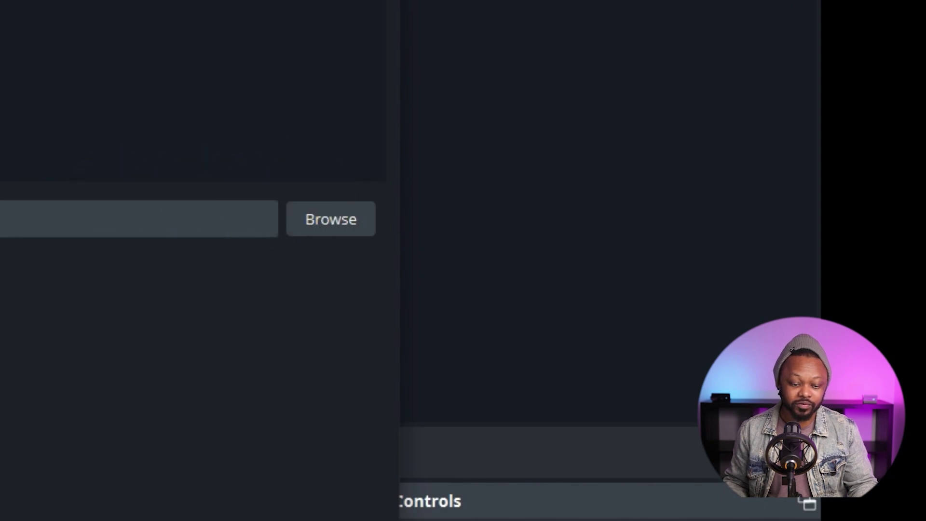
- Load the empty-dark-abstract-background neon circle picture from the Downloads folder into WELCOME IMAGE and apply the properties
left_click(331, 219)
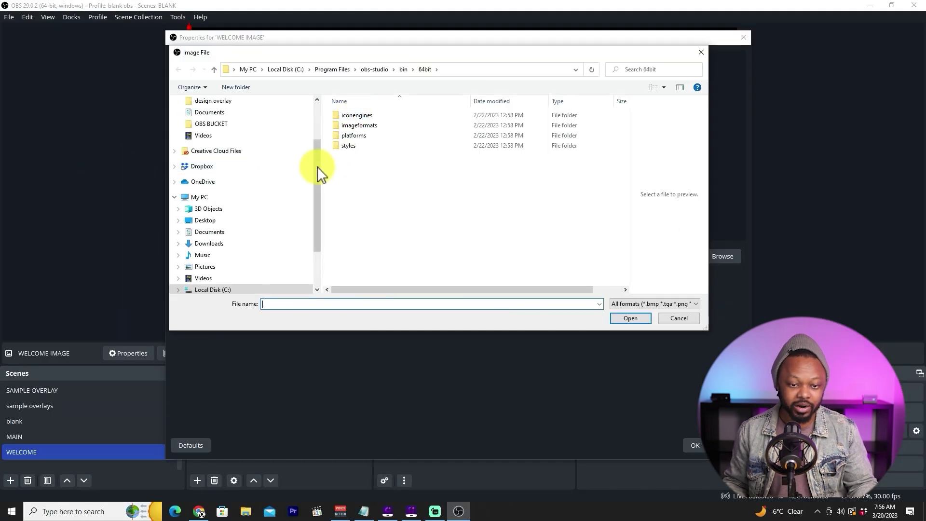
left_click_drag(317, 167, 316, 113)
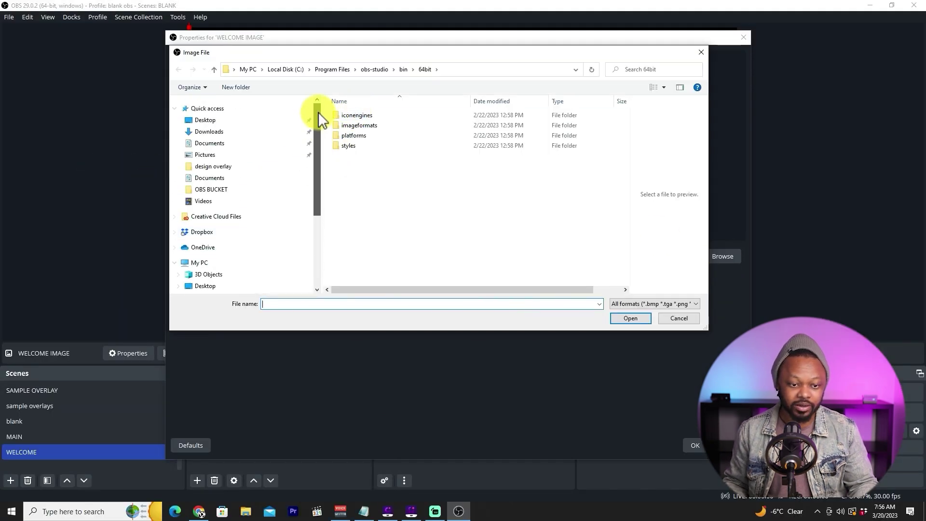
left_click(227, 132)
scroll(625, 120, "down", 3)
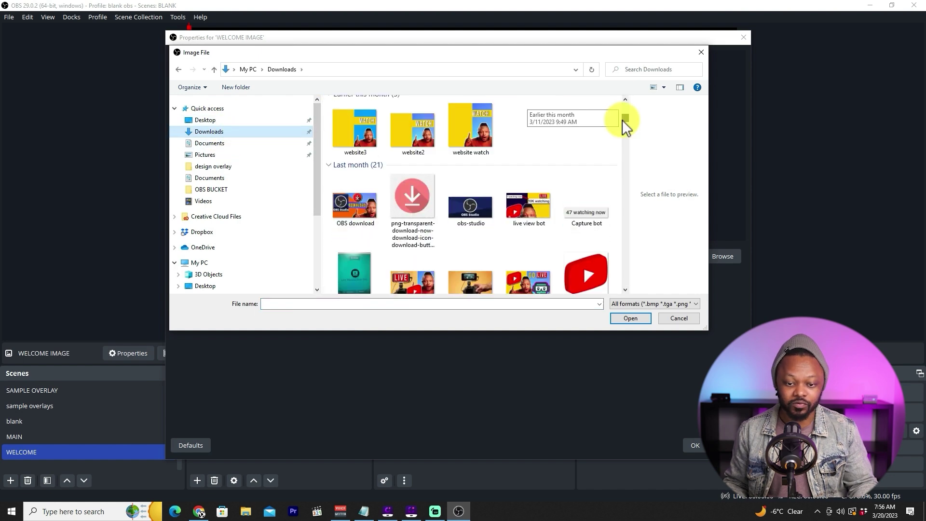
left_click_drag(622, 119, 622, 130)
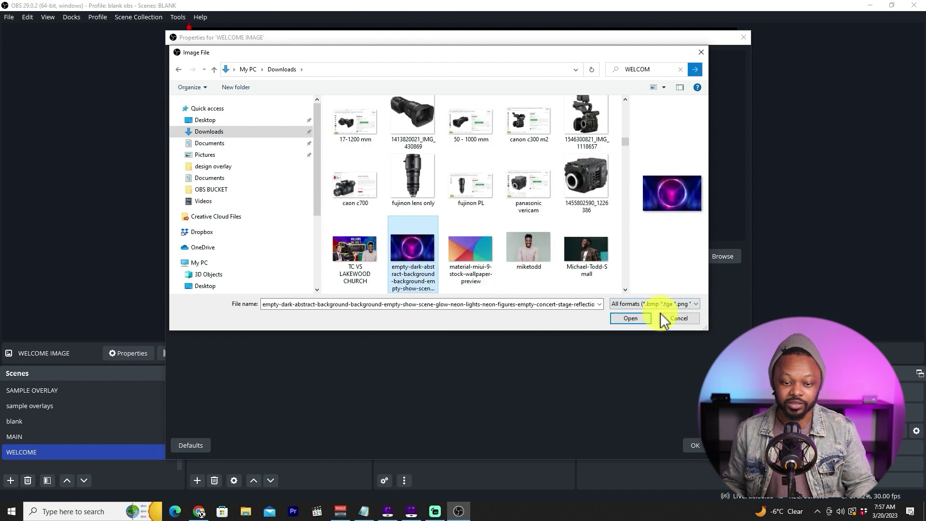
left_click(624, 318)
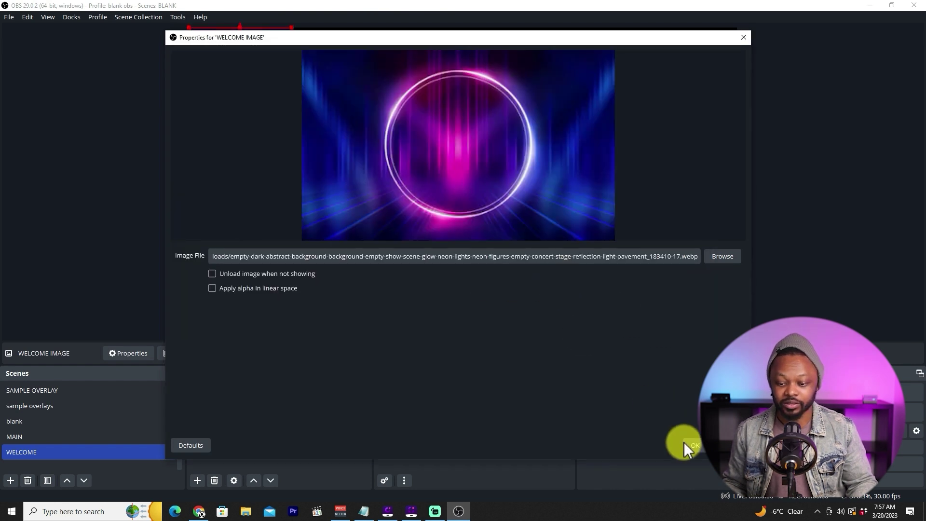
left_click(687, 444)
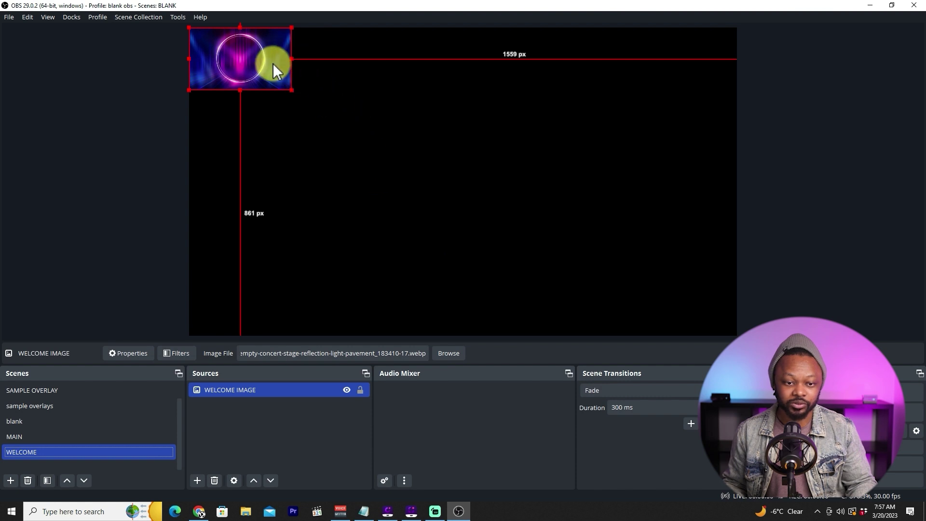
- Scale WELCOME IMAGE to the canvas with the Fit to screen transform
right_click(244, 56)
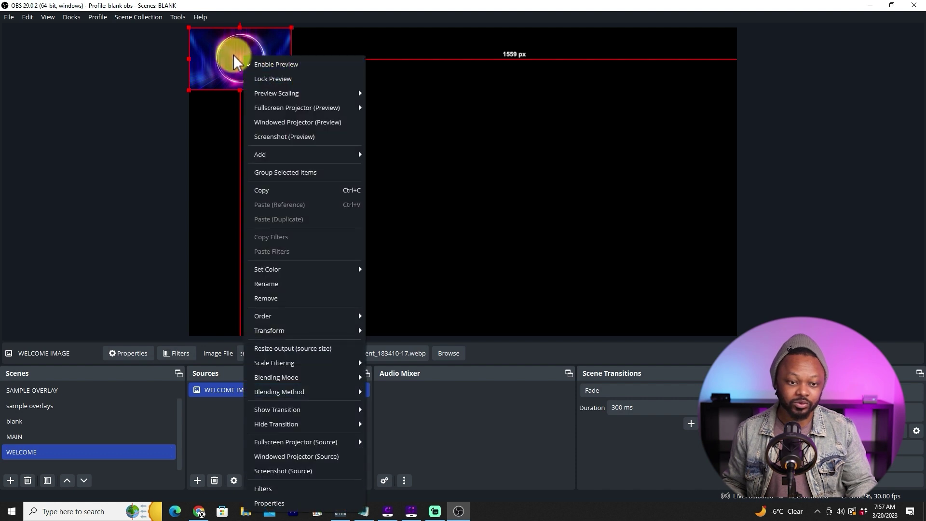
mouse_move(310, 413)
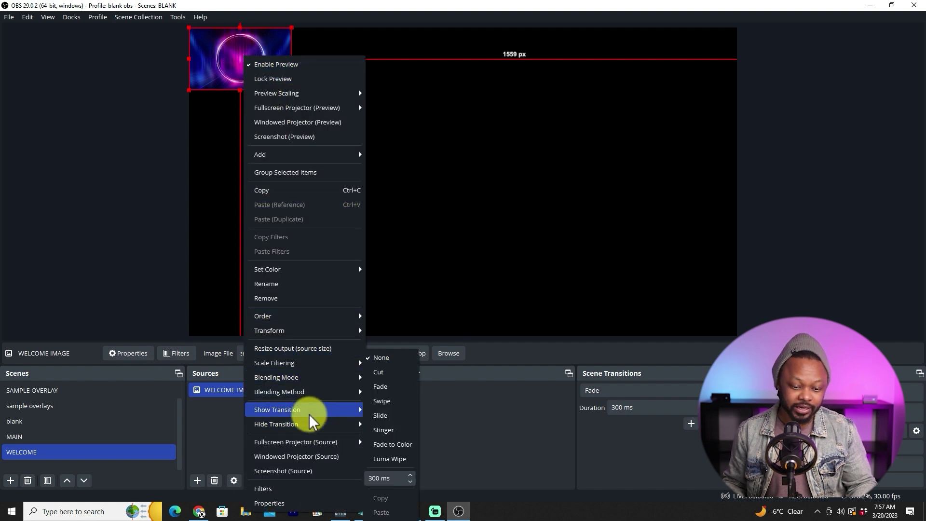
mouse_move(348, 330)
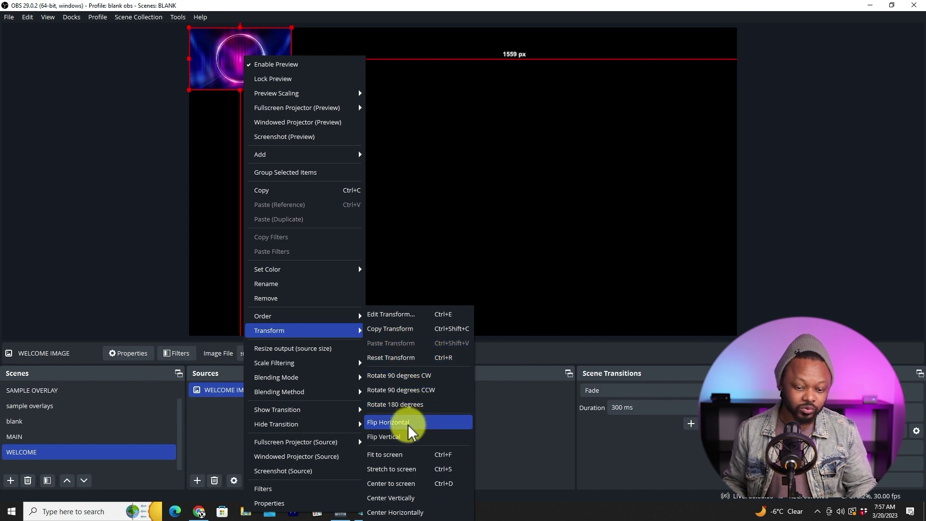
left_click(405, 455)
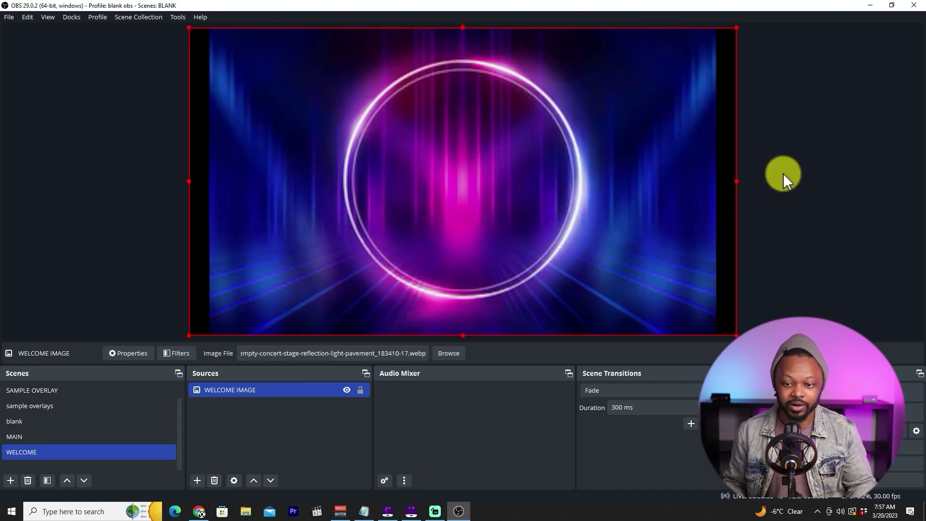
mouse_move(736, 181)
left_mouse_down()
mouse_move(717, 182)
mouse_move(739, 182)
left_mouse_up()
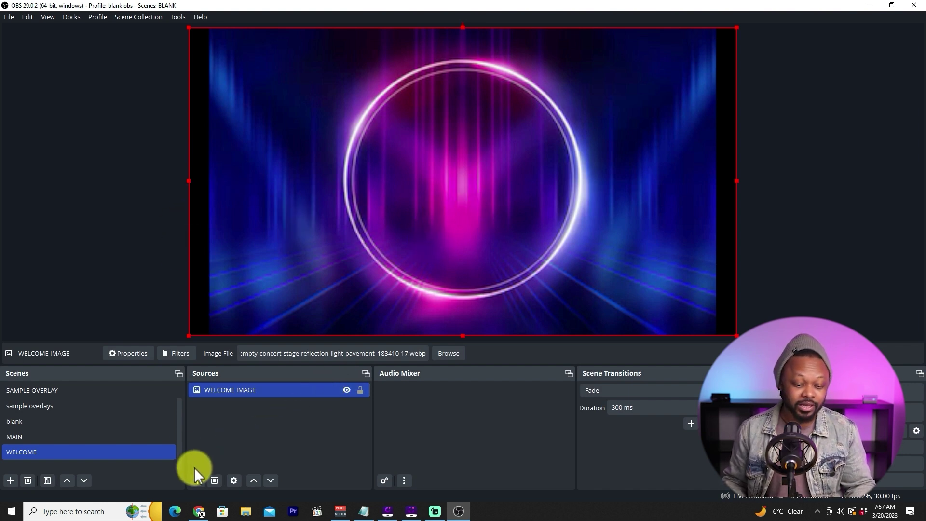
- Add a new Text (GDI+) source named WELCOME TEXT to the WELCOME scene
left_click(197, 480)
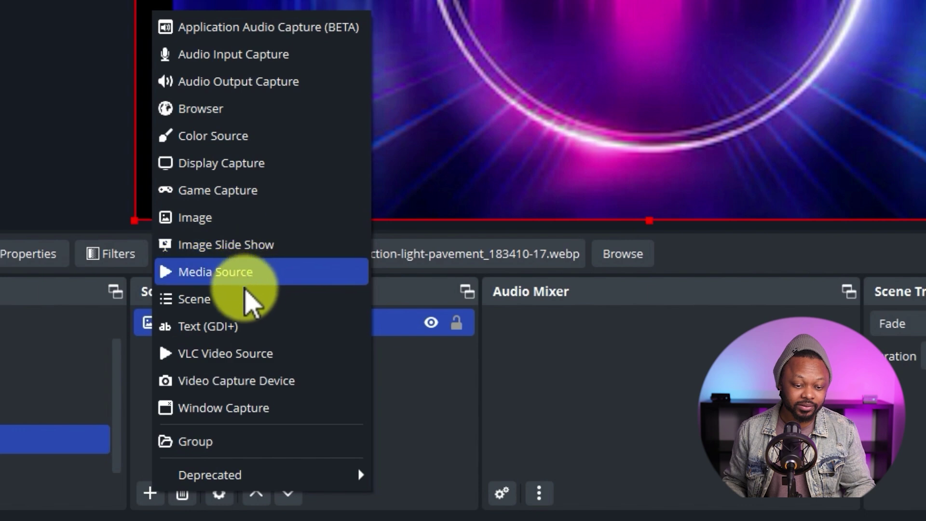
left_click(243, 328)
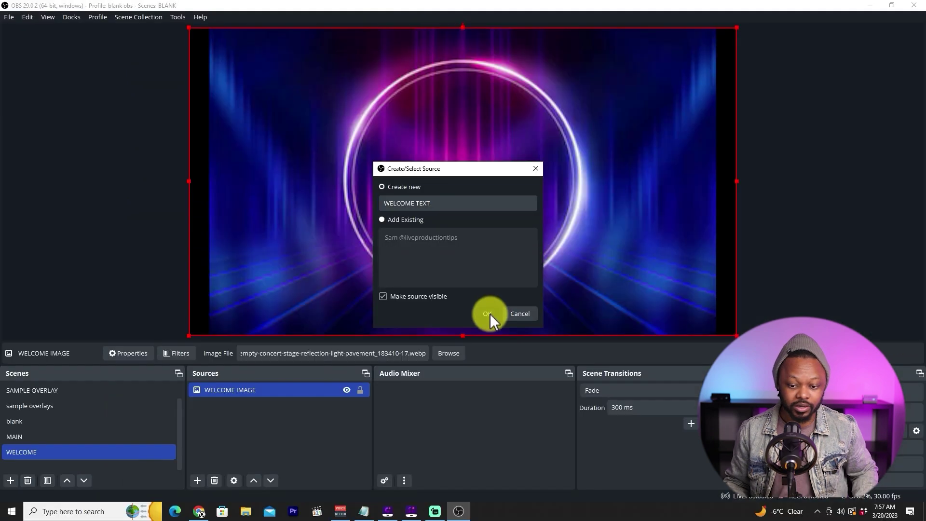
left_click(488, 314)
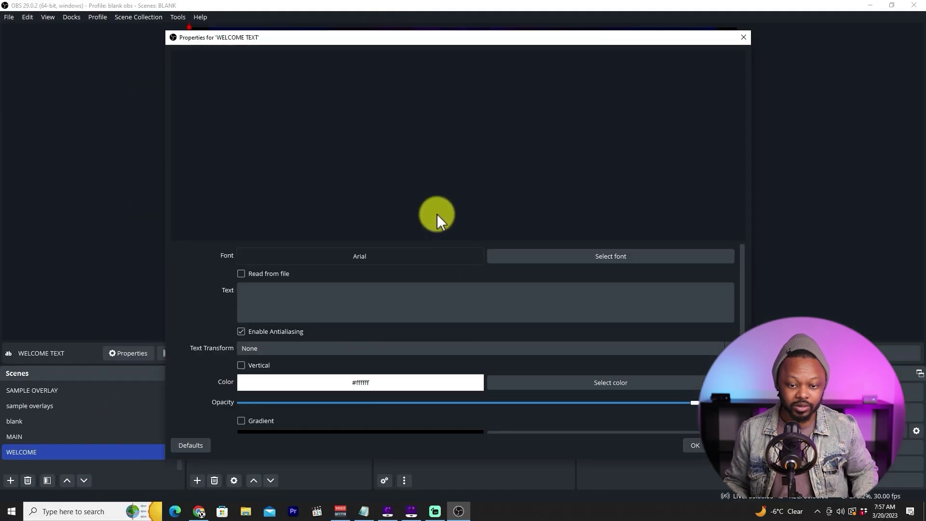
- Enter WELCOME as the content of WELCOME TEXT and set its font to Bebas Neue Bold
left_click(296, 302)
type("WELCOME")
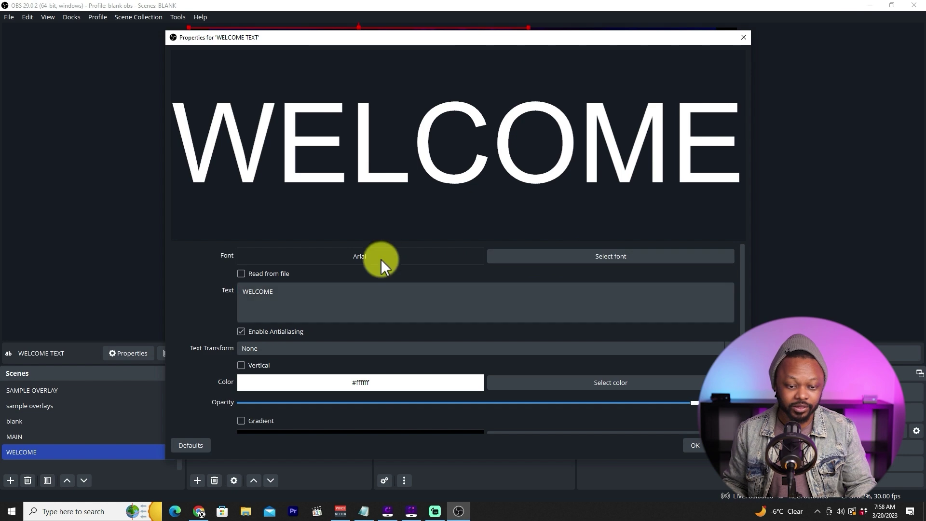
left_click(608, 261)
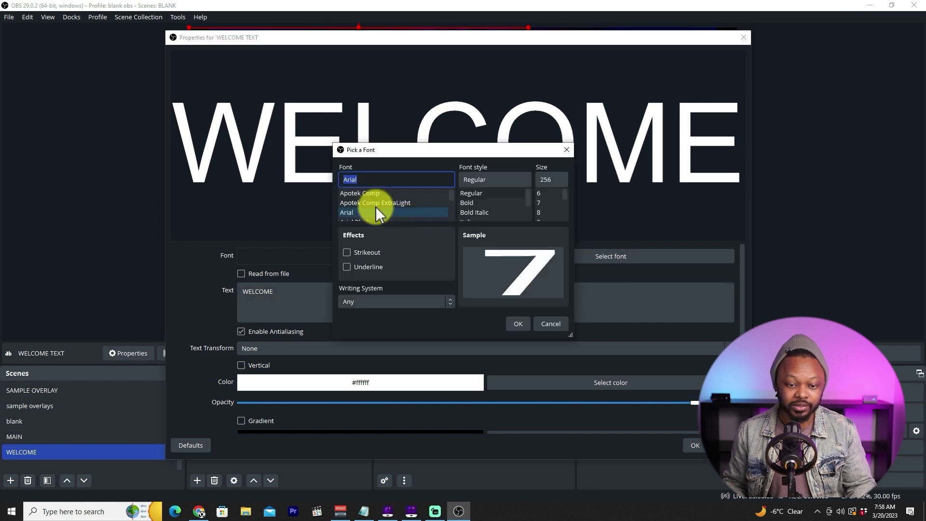
scroll(385, 199, "down", 8)
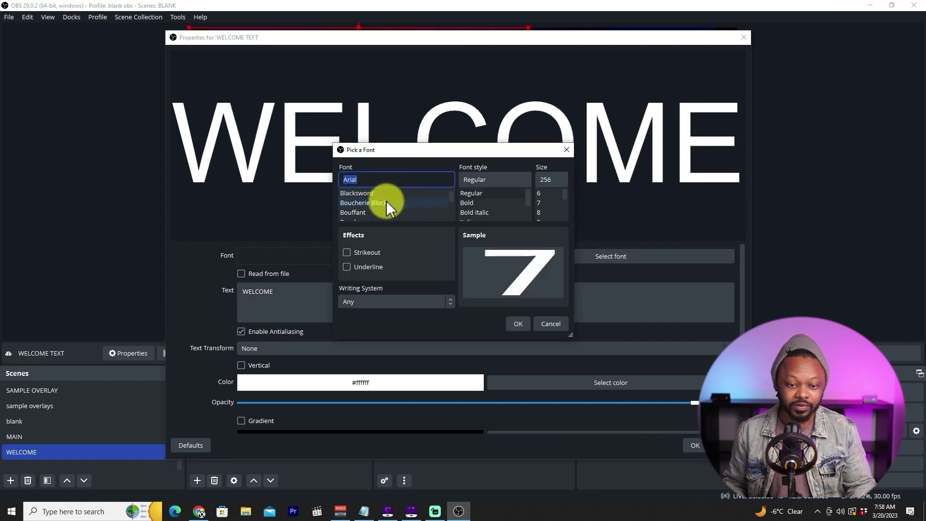
scroll(387, 202, "up", 3)
left_click(398, 203)
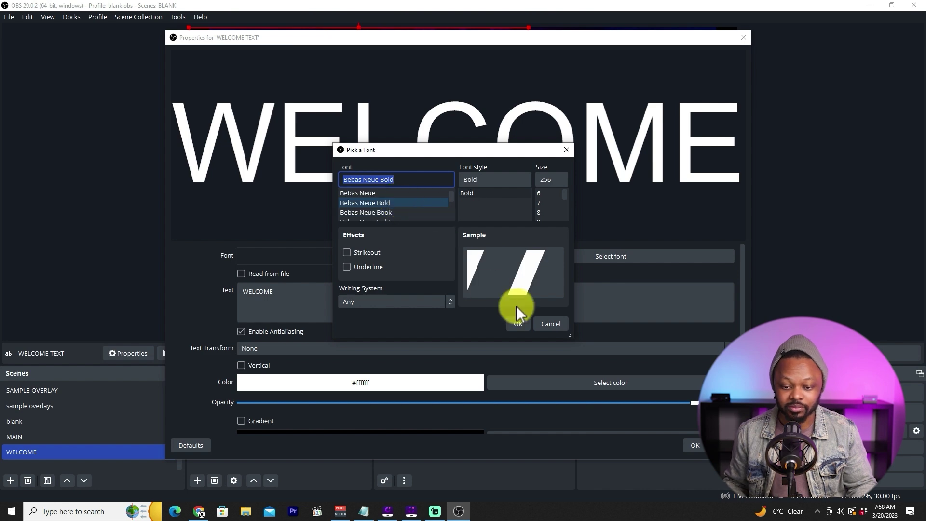
left_click(525, 325)
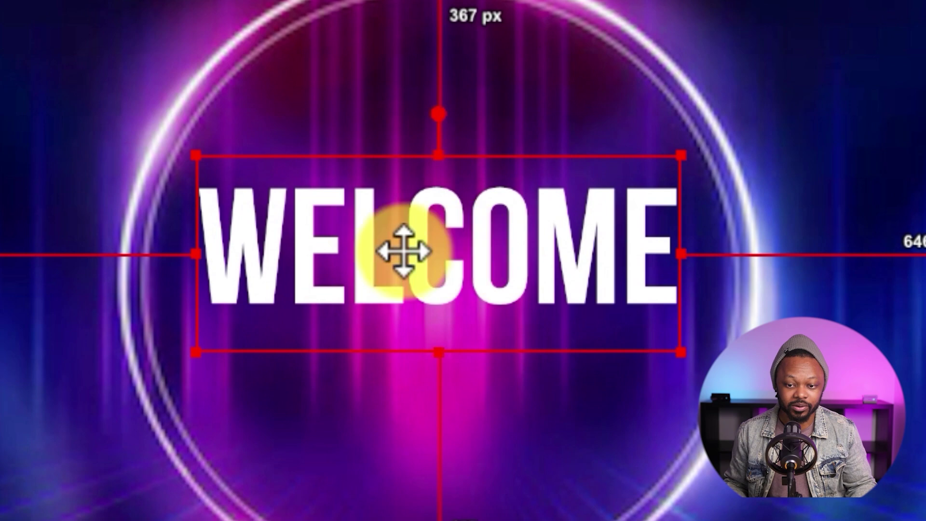
- Enlarge the WELCOME text on both sides so it is centred and spans the inside of the neon circle
left_click_drag(169, 249, 145, 248)
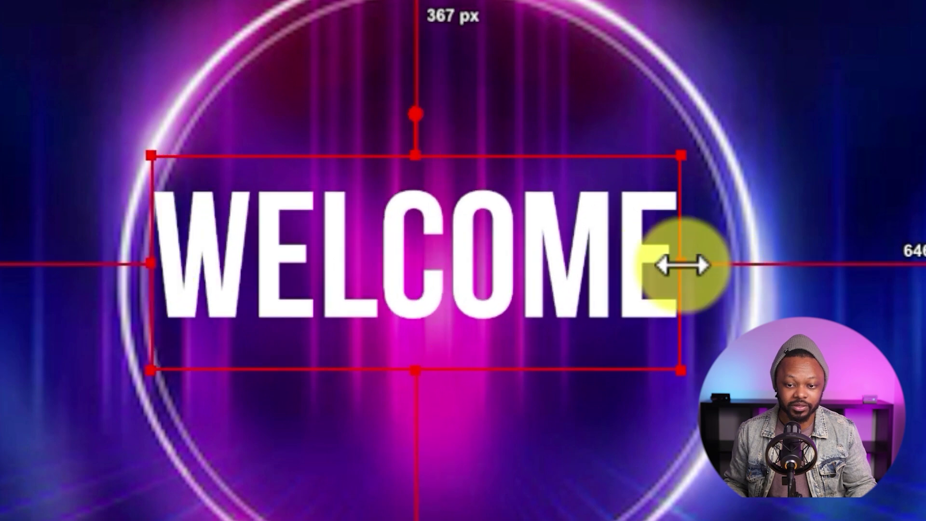
left_click_drag(681, 265, 738, 264)
mouse_move(527, 265)
left_mouse_down()
mouse_move(538, 265)
mouse_move(522, 265)
left_mouse_up()
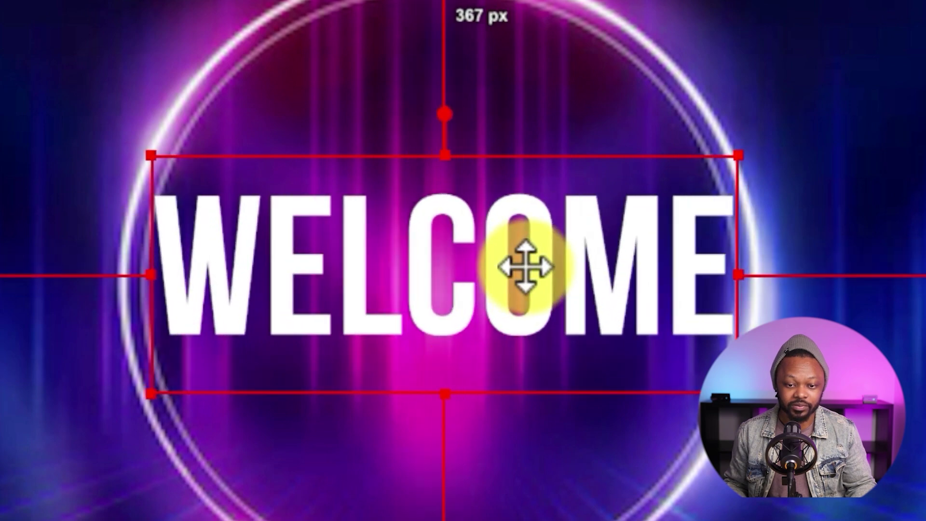
left_click(442, 149)
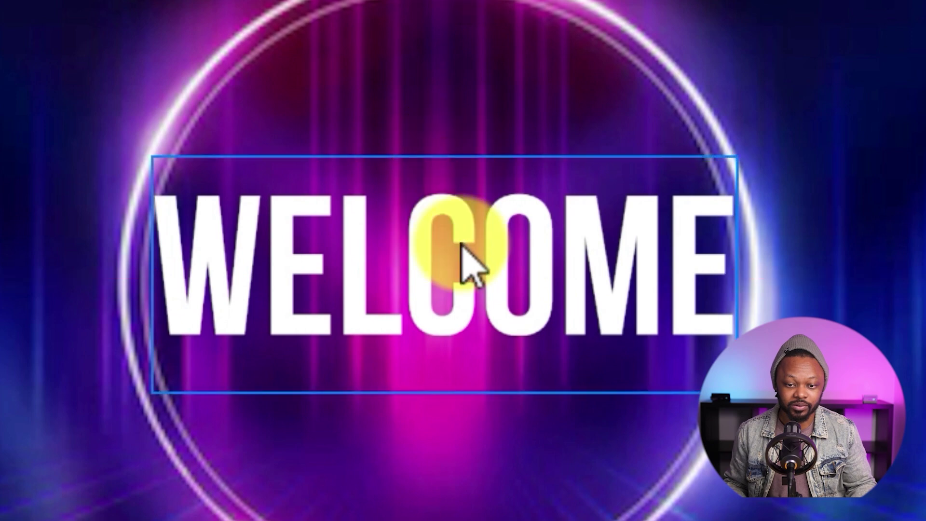
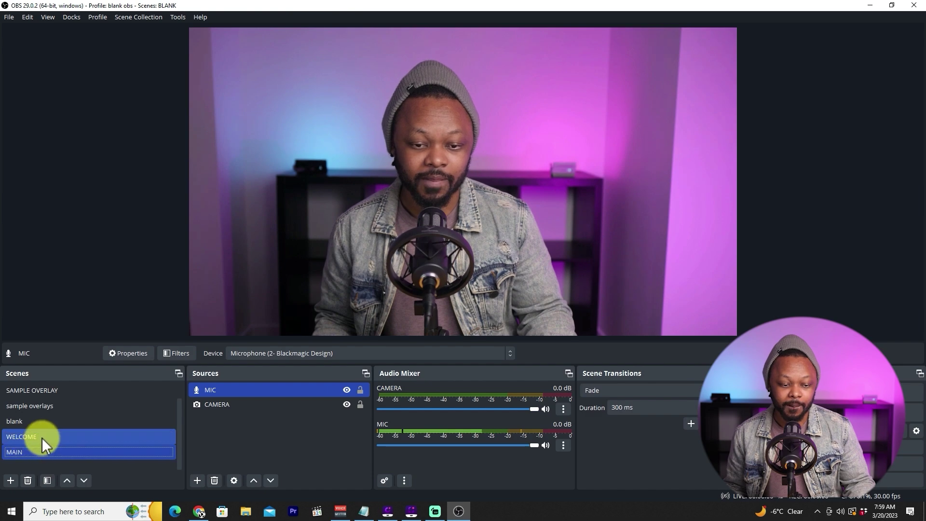
- Switch from the MAIN scene to the WELCOME scene
left_click(42, 437)
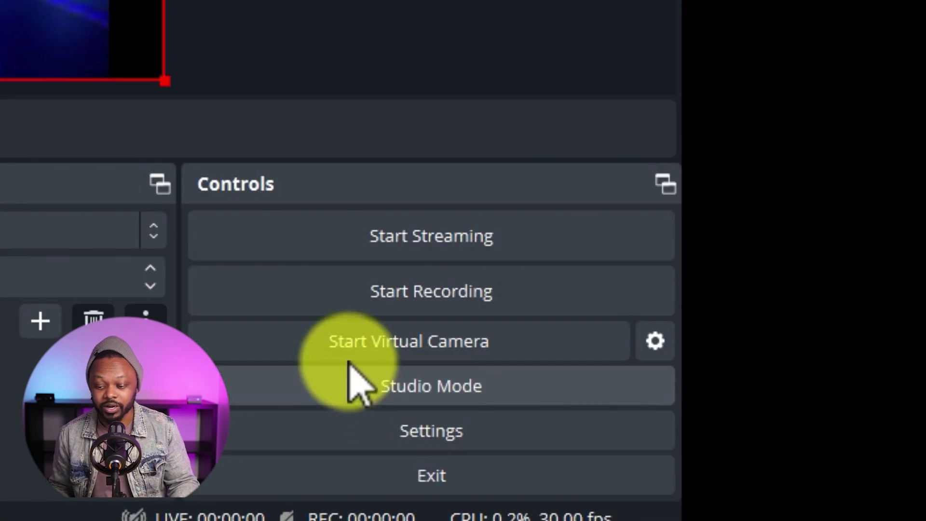
- Turn on Studio Mode and swap the MAIN and WELCOME scenes between preview and program using the Cut transition
left_click(408, 391)
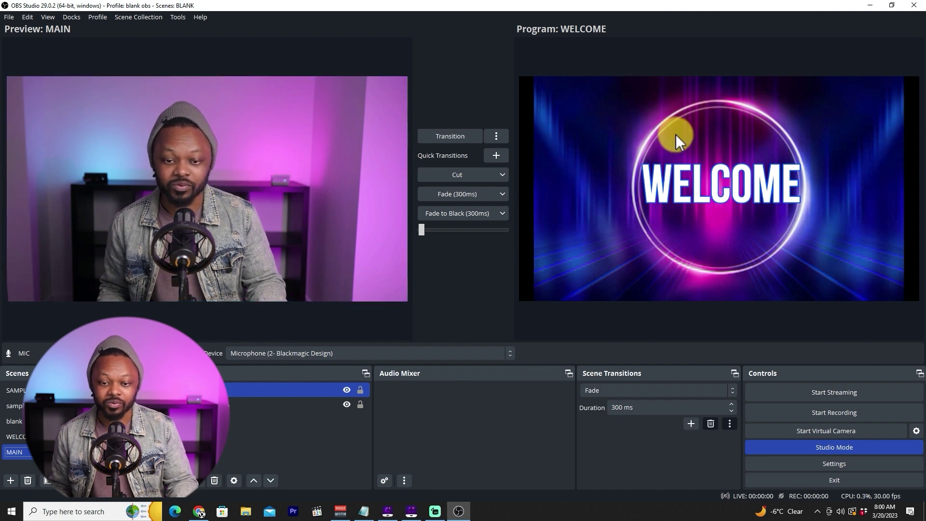
left_click(470, 175)
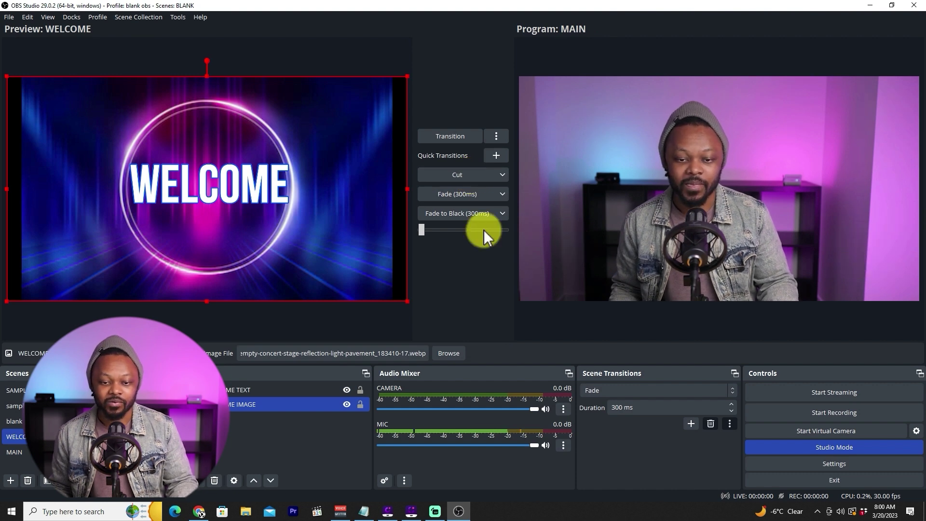
left_click(459, 175)
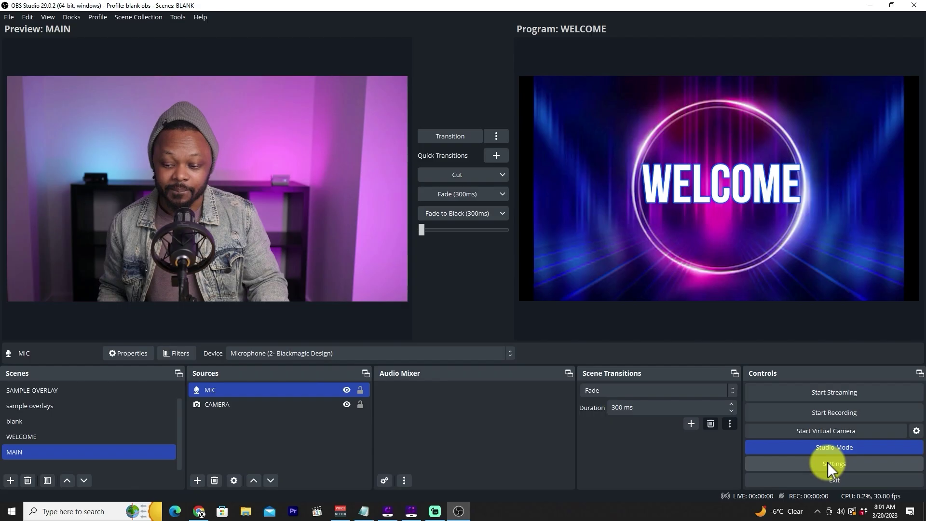
- Review the stream service settings and the streaming output's video bitrate and encoder options
left_click(467, 404)
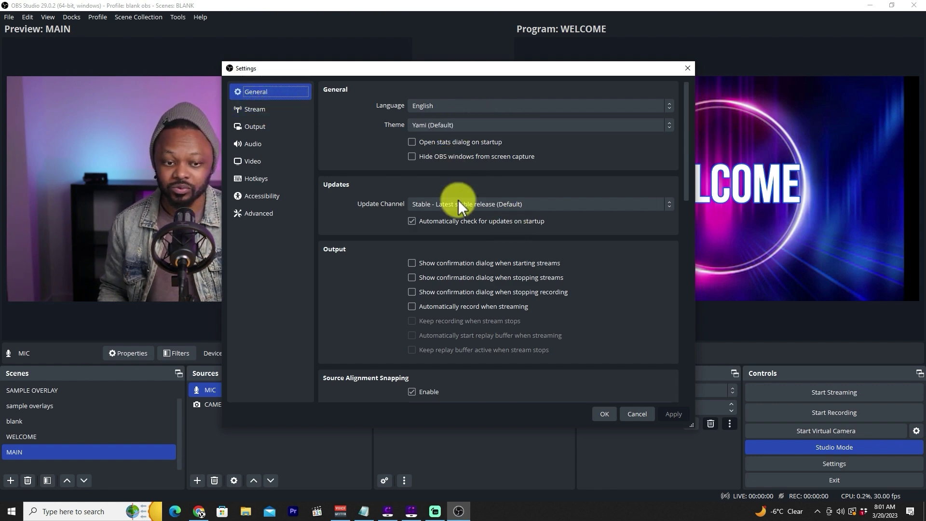
left_click(279, 108)
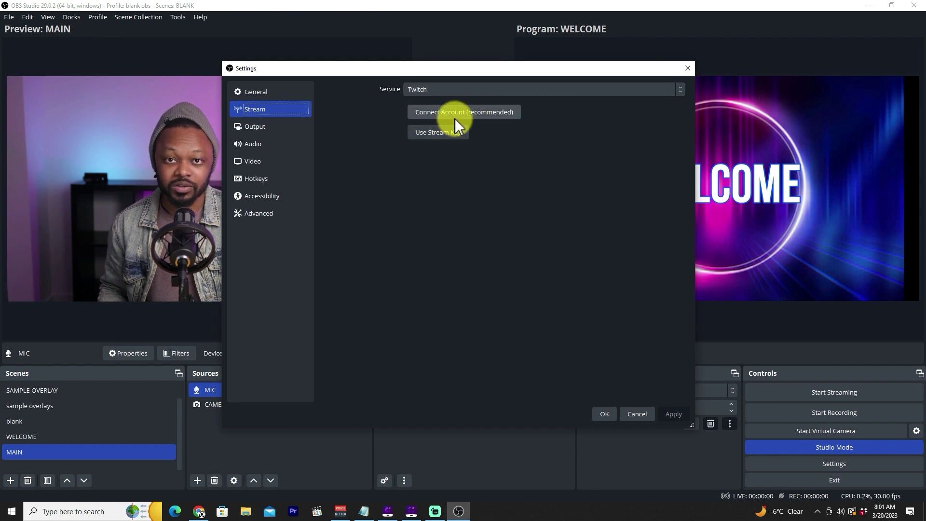
left_click(273, 127)
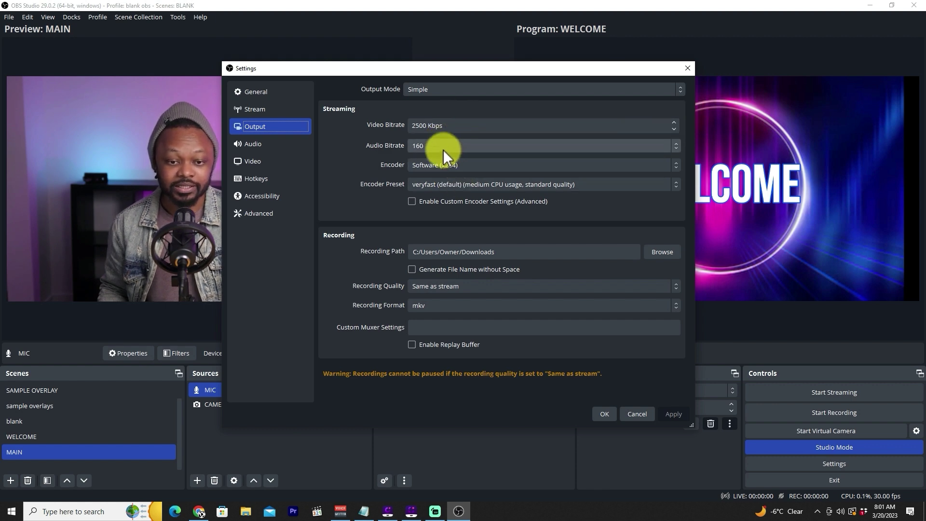
left_click(415, 128)
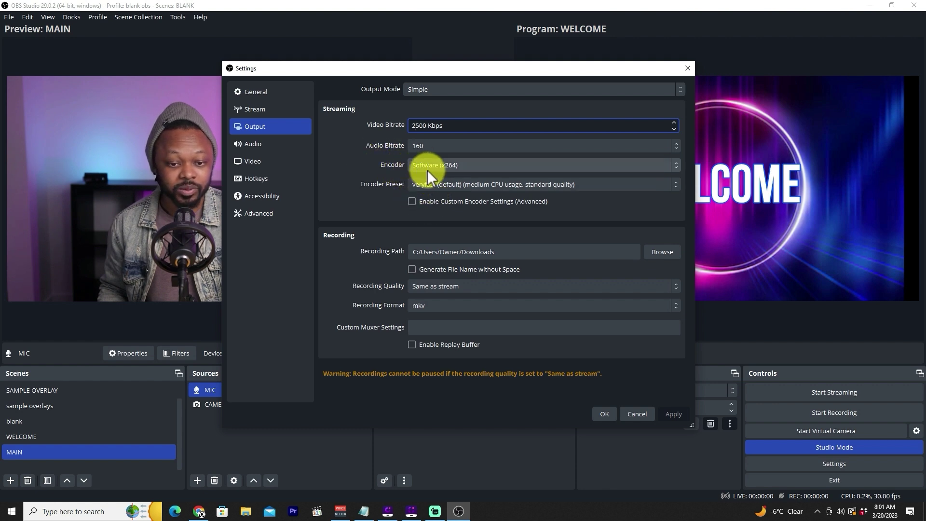
left_click(453, 169)
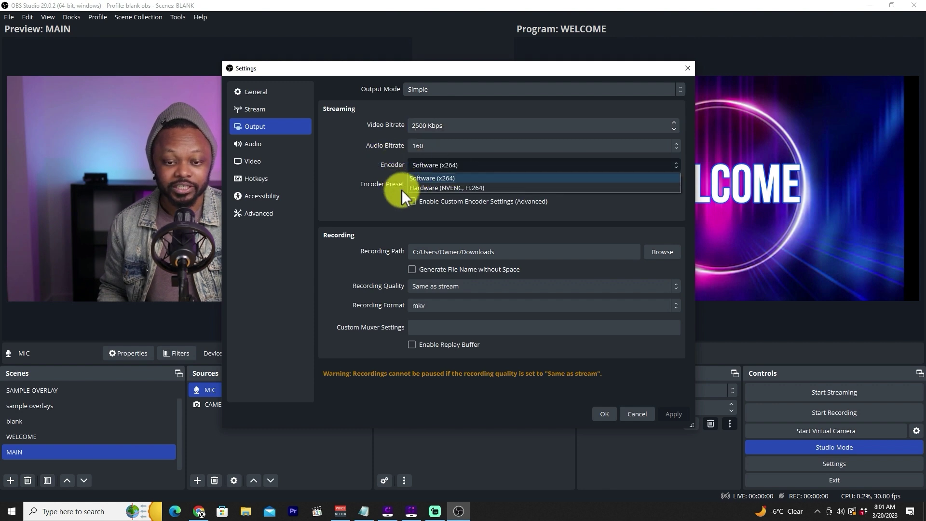
left_click(365, 158)
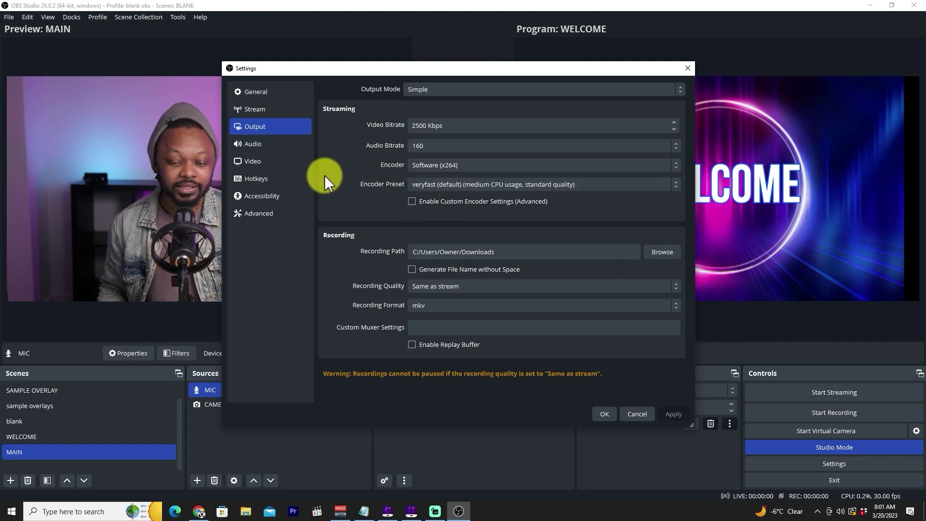
- Set the output (scaled) resolution to 1920x1080 in the video settings and save the settings
left_click(272, 144)
left_click(267, 162)
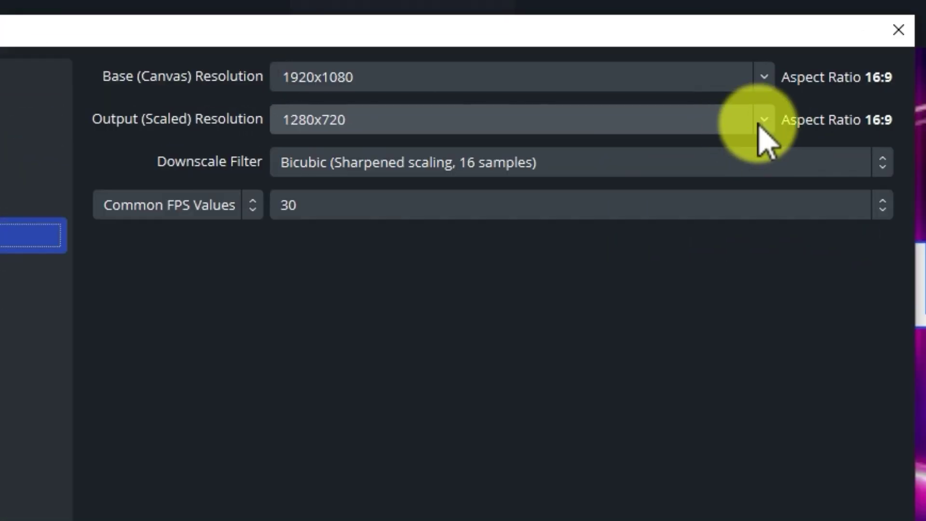
left_click(626, 109)
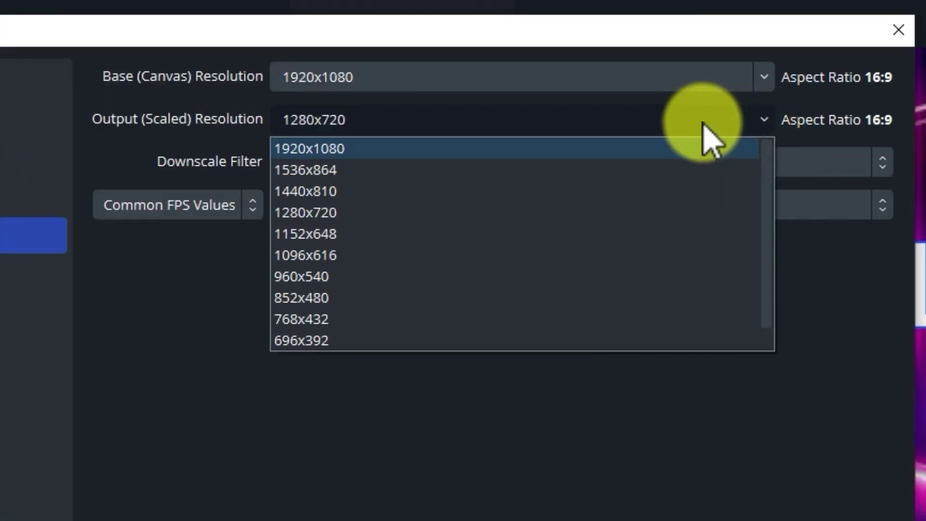
left_click(360, 150)
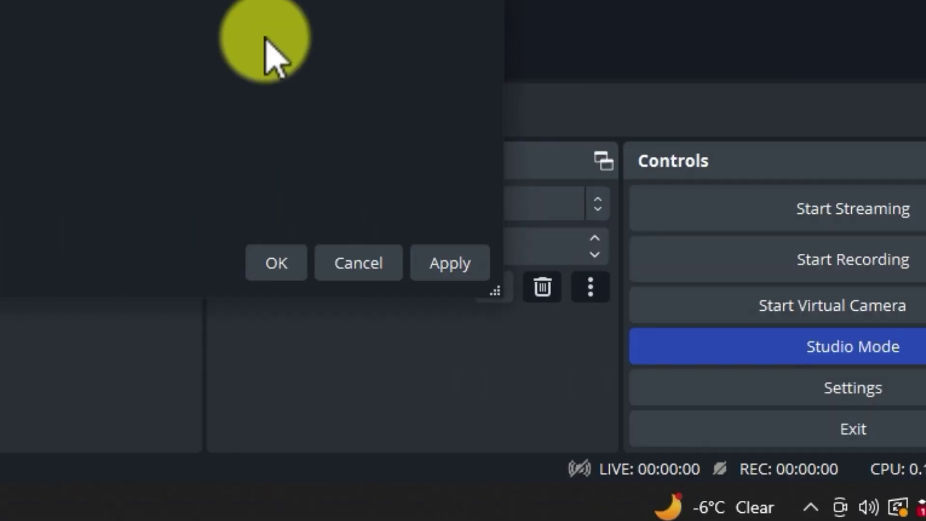
left_click(450, 265)
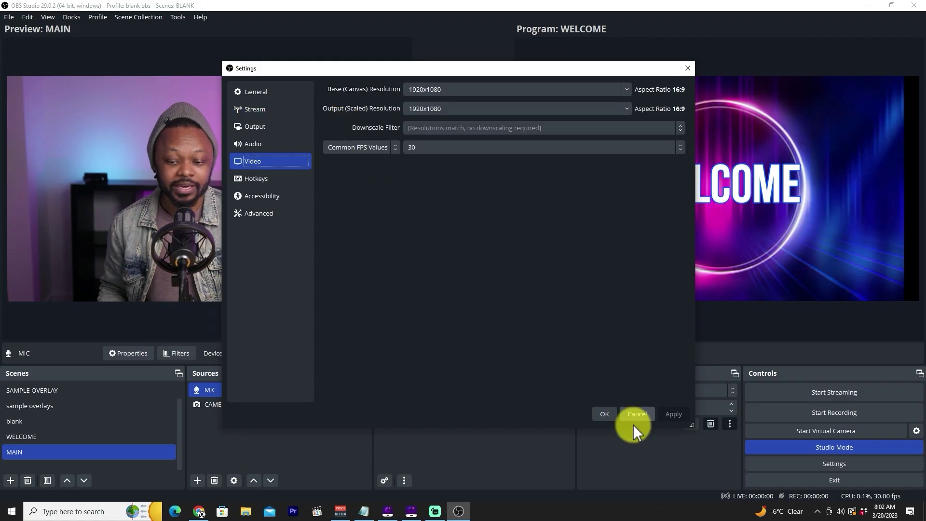
left_click(603, 415)
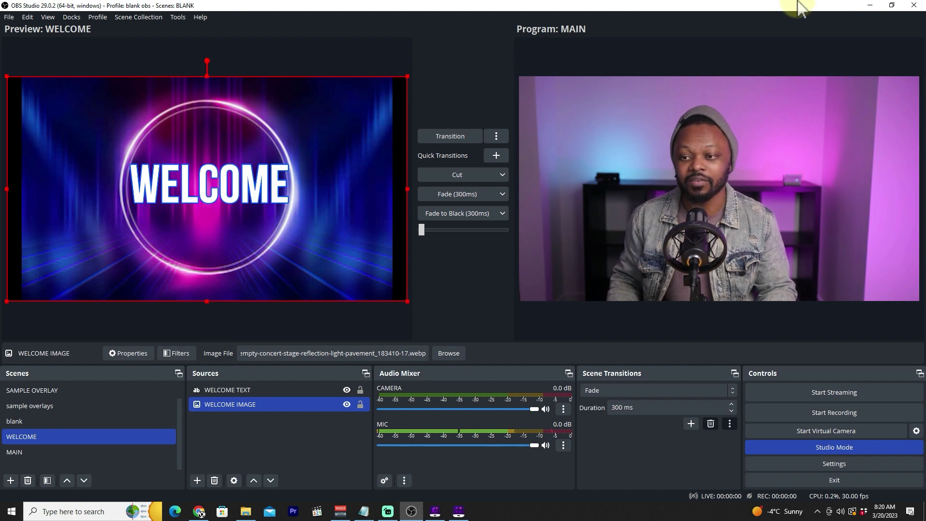
- Switch to YouTube in the browser, choose to go live, and open the Stream page in YouTube Studio
left_click(869, 6)
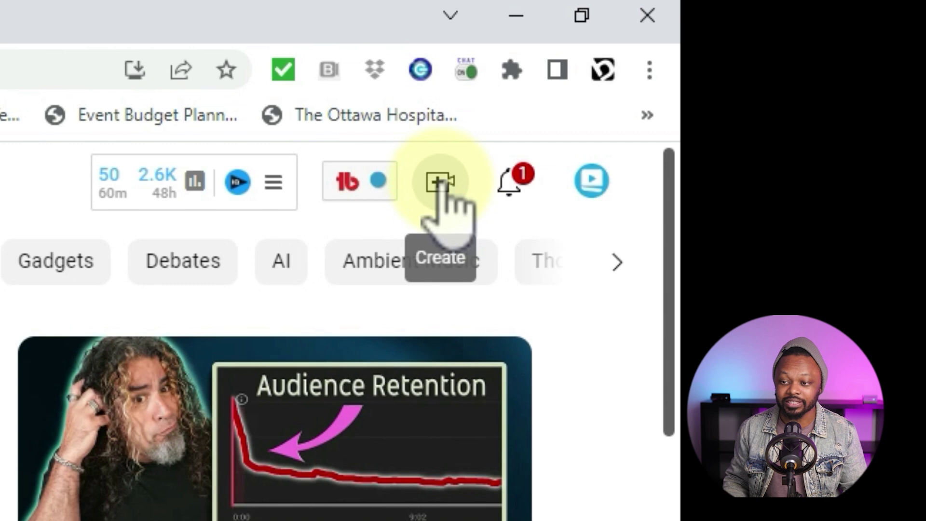
left_click(440, 182)
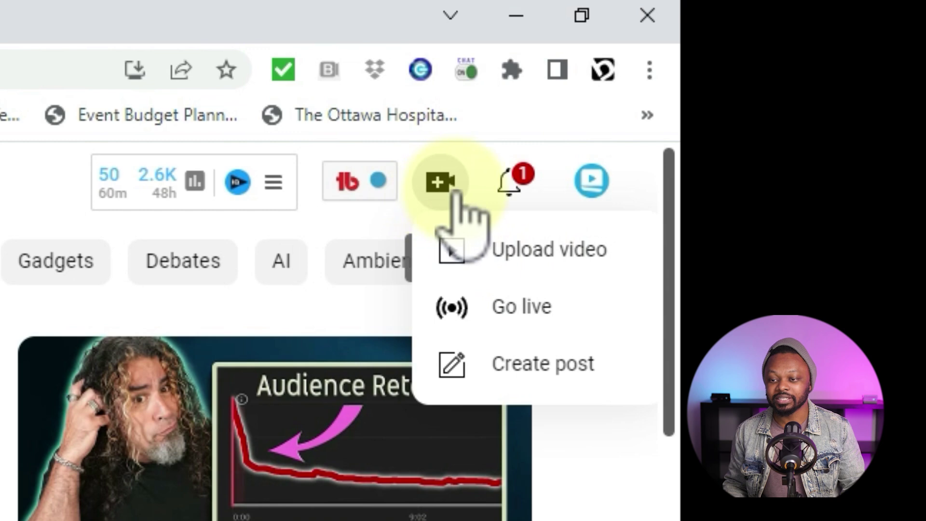
left_click(522, 309)
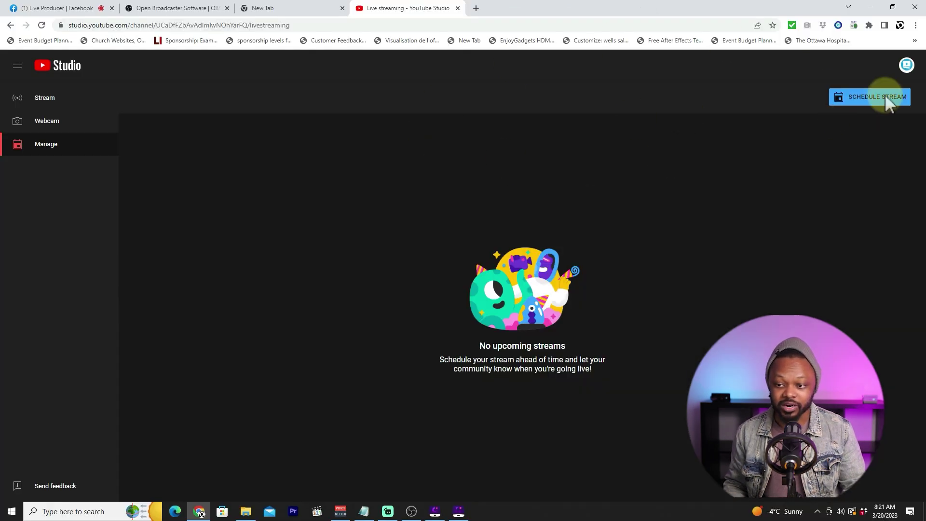
left_click(54, 97)
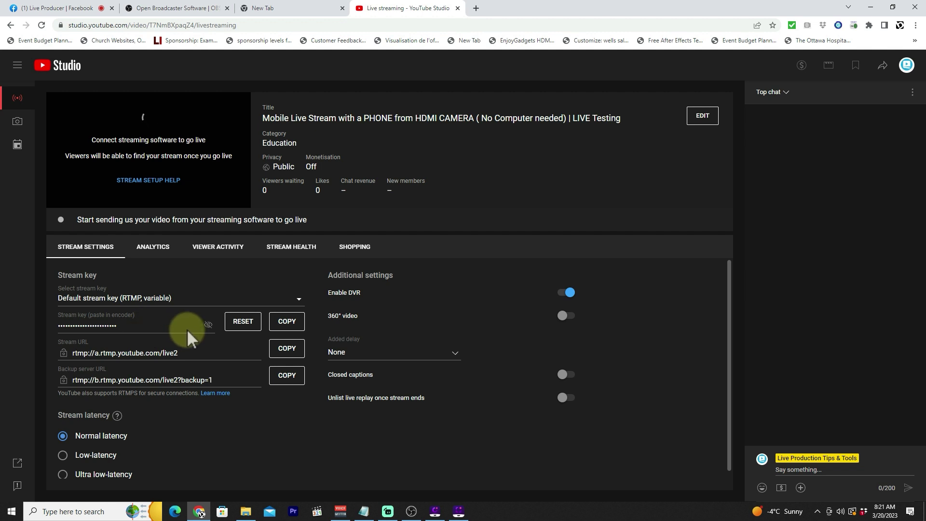
- Switch to OBS Studio and set the streaming service to YouTube - RTMPS, using a stream key instead of a connected account
left_click(414, 512)
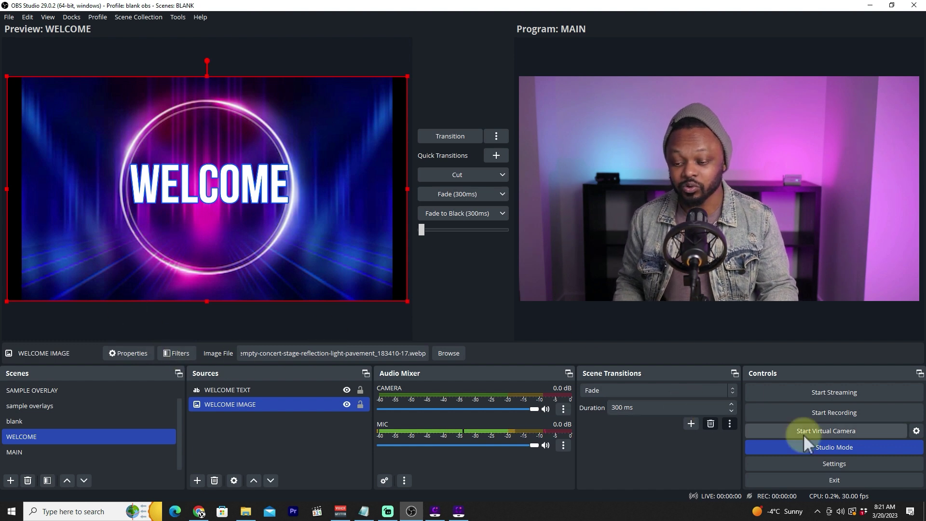
left_click(822, 460)
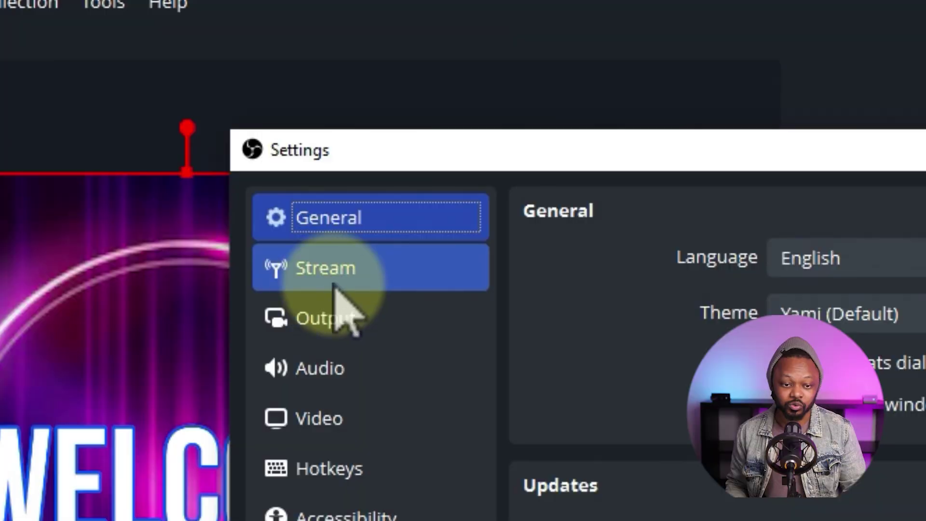
left_click(255, 110)
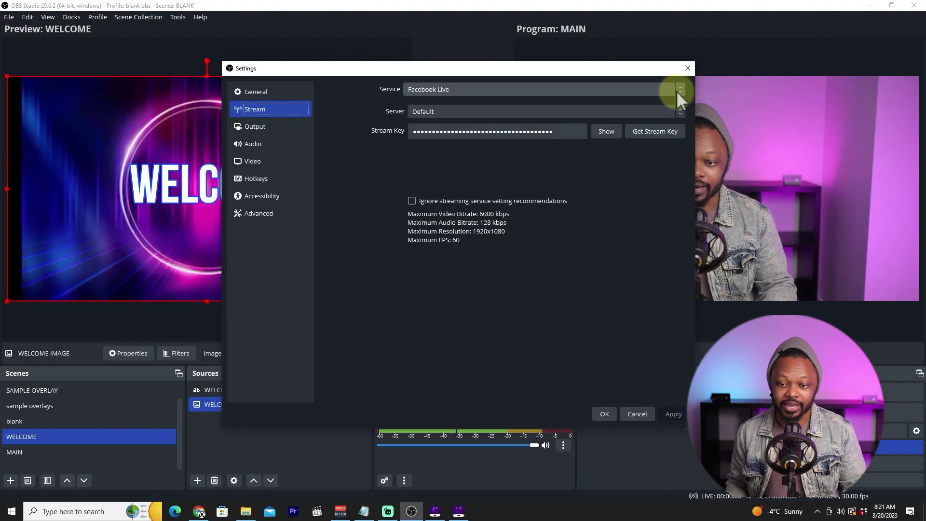
left_click(679, 90)
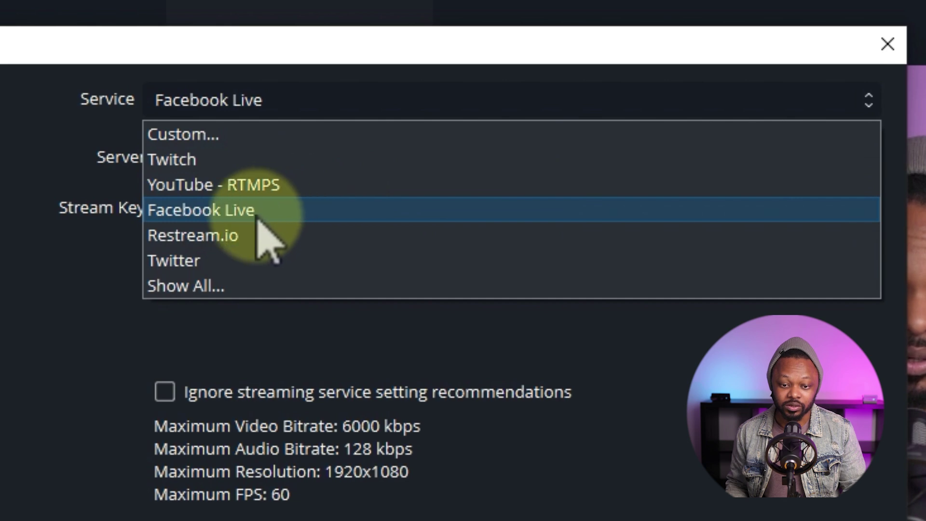
left_click(294, 188)
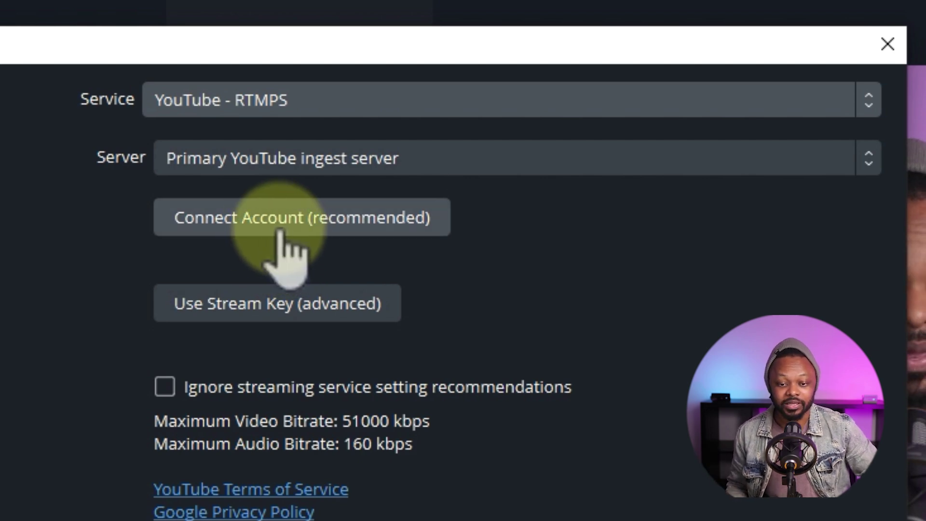
left_click(238, 307)
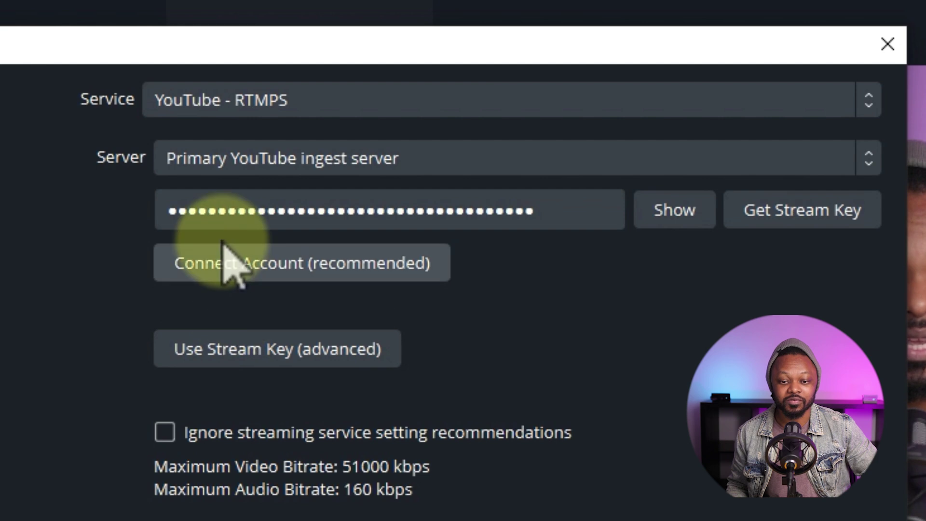
double_click(368, 212)
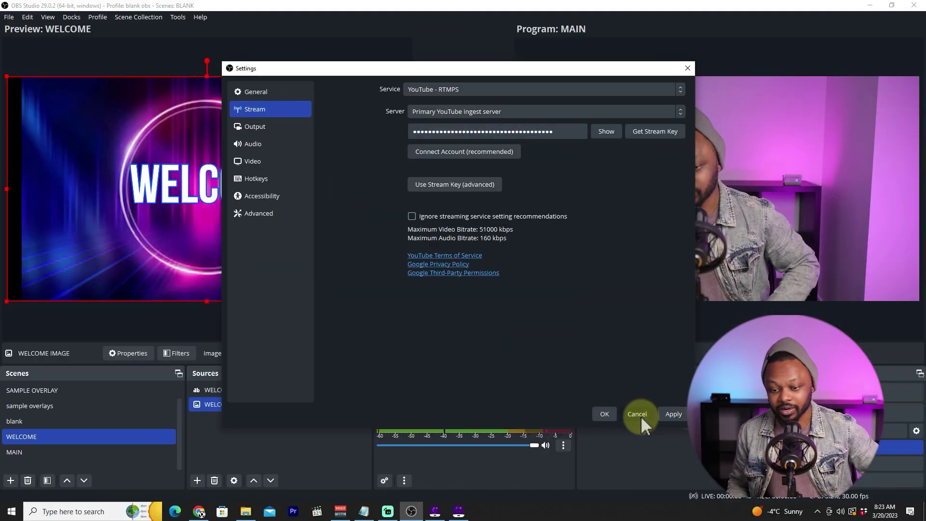
left_click(641, 415)
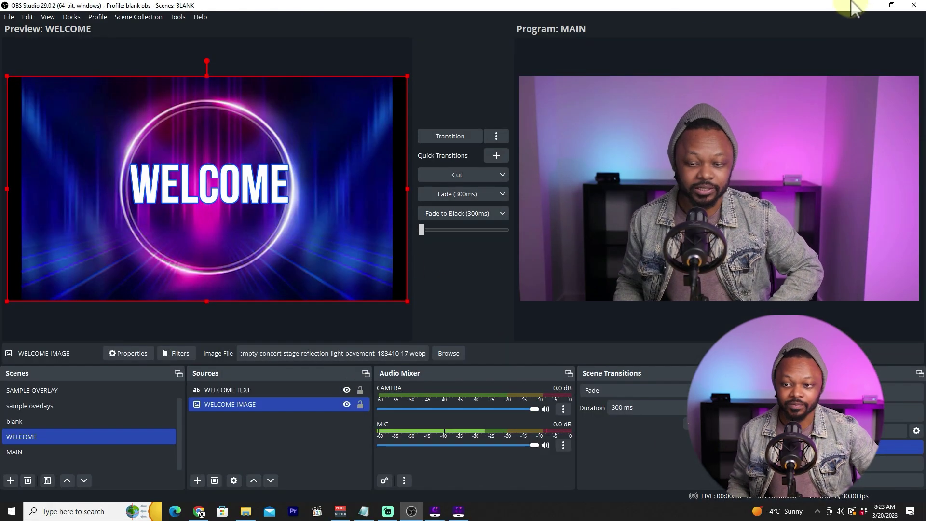
- Copy the default stream key from YouTube Studio and save it in OBS Studio's stream settings in place of the existing key
left_click(870, 6)
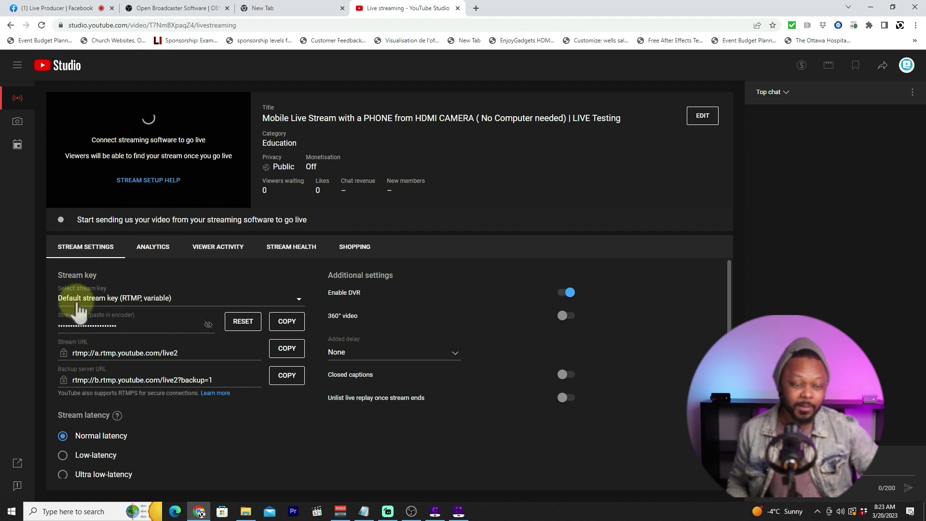
left_click(289, 323)
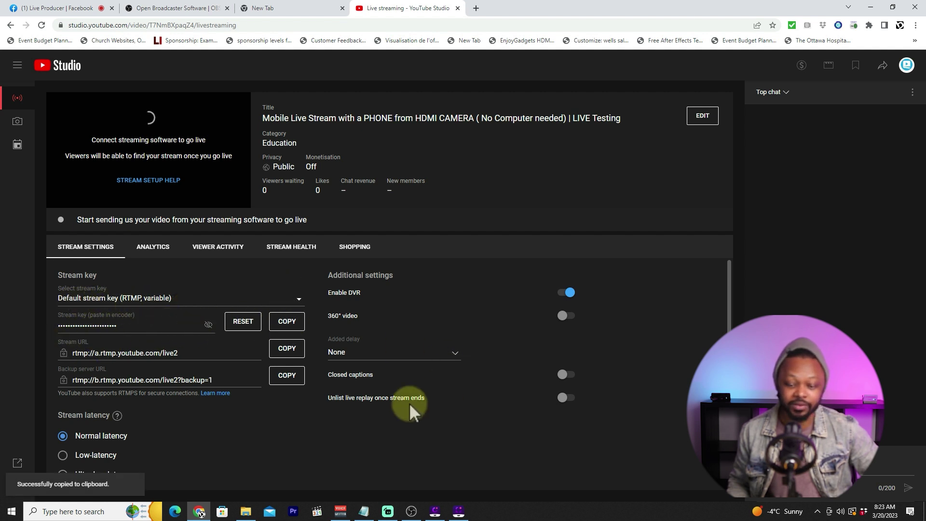
left_click(412, 511)
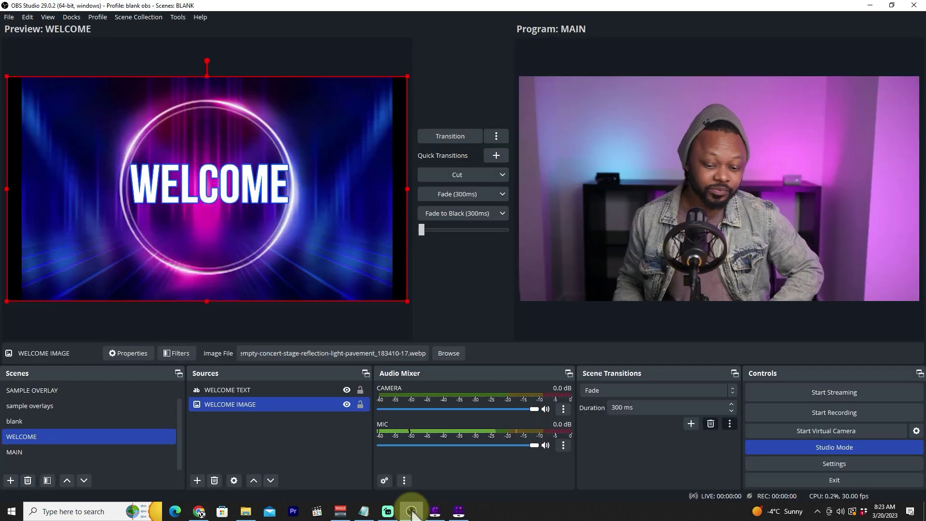
left_click(834, 464)
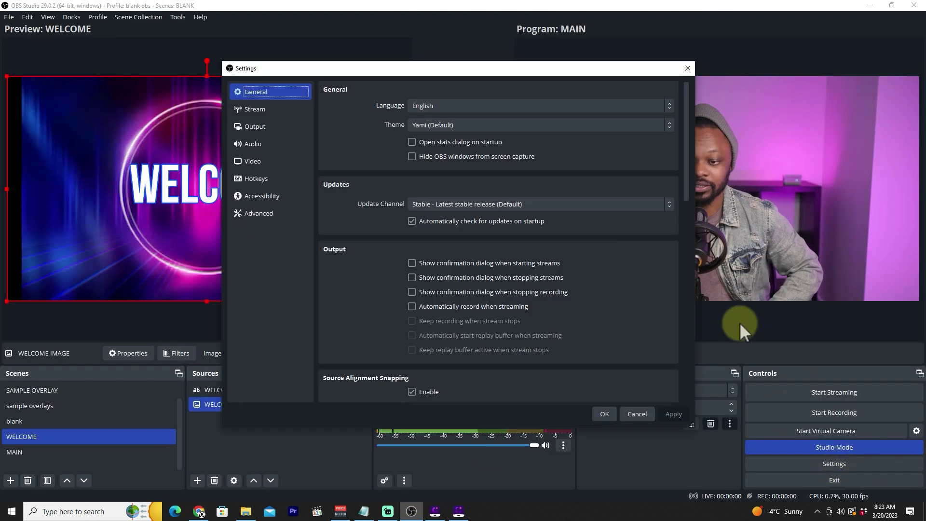
left_click(255, 109)
left_click_drag(512, 129, 378, 134)
key("BackSpace")
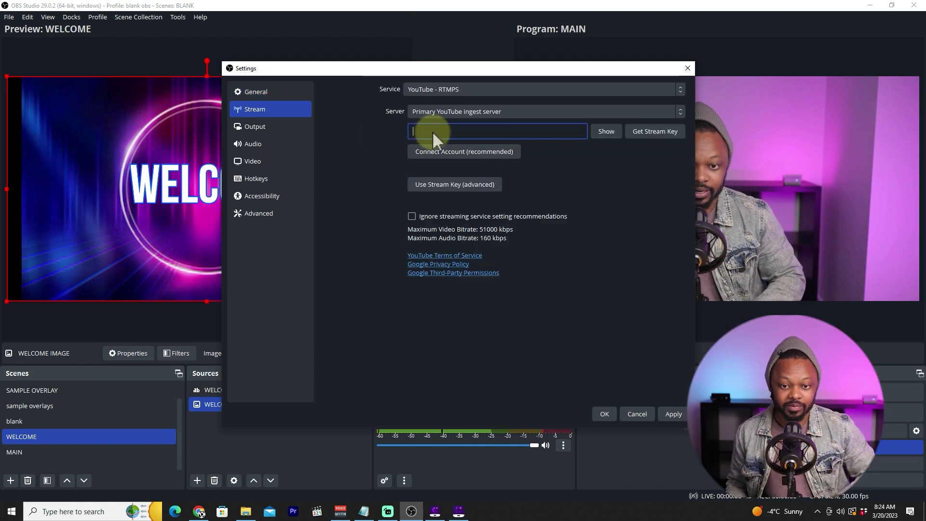
right_click(433, 134)
left_click(467, 206)
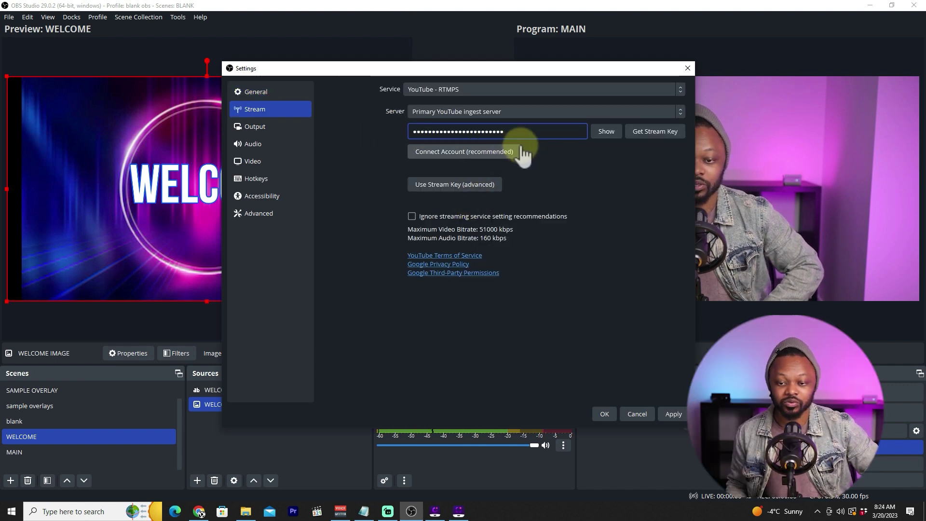
left_click(672, 412)
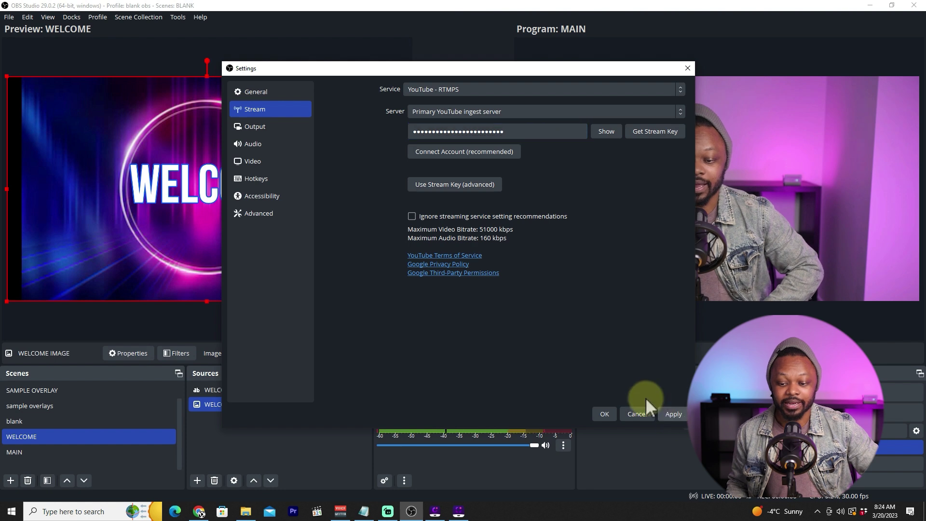
left_click(607, 414)
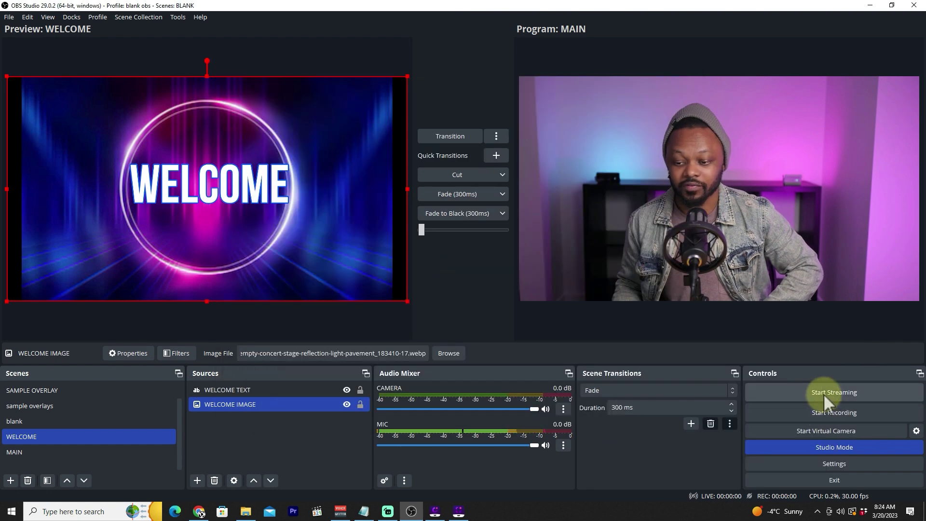
- Start streaming to YouTube with the MAIN scene as the program output
left_click(824, 392)
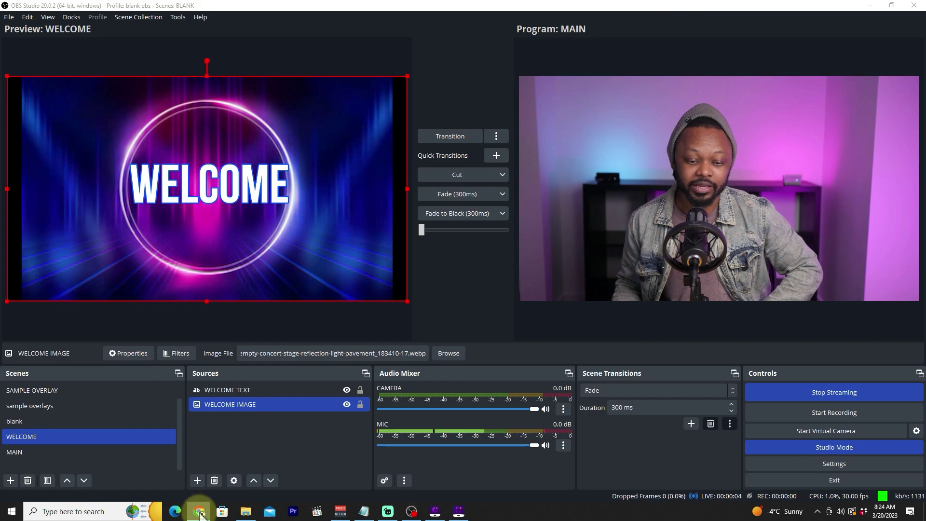
- Switch to YouTube Studio in the browser and review the live stream's details, customisation and monetisation settings without changing them
left_click(866, 6)
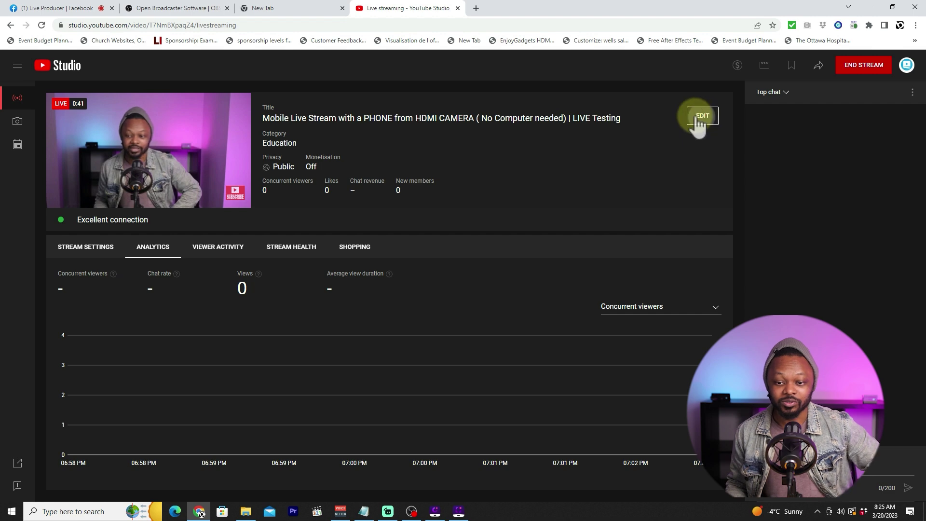
left_click(702, 116)
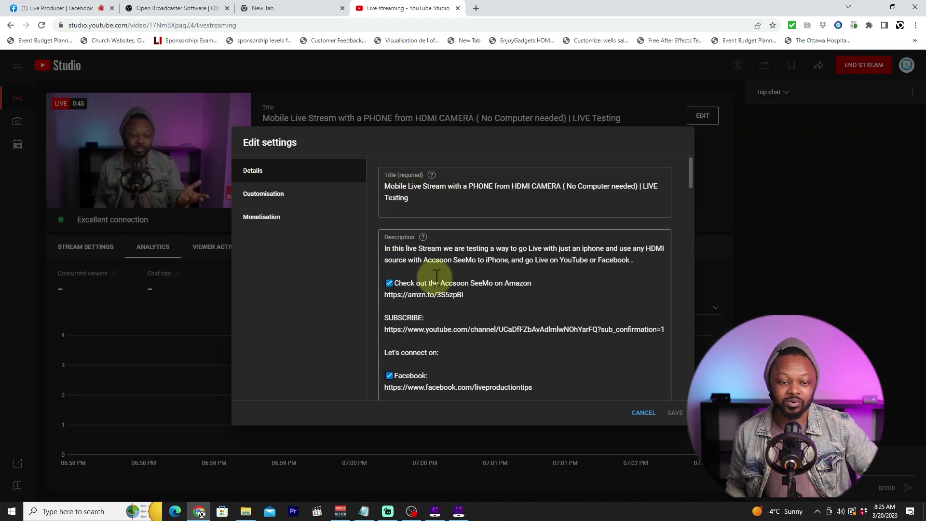
left_click(288, 194)
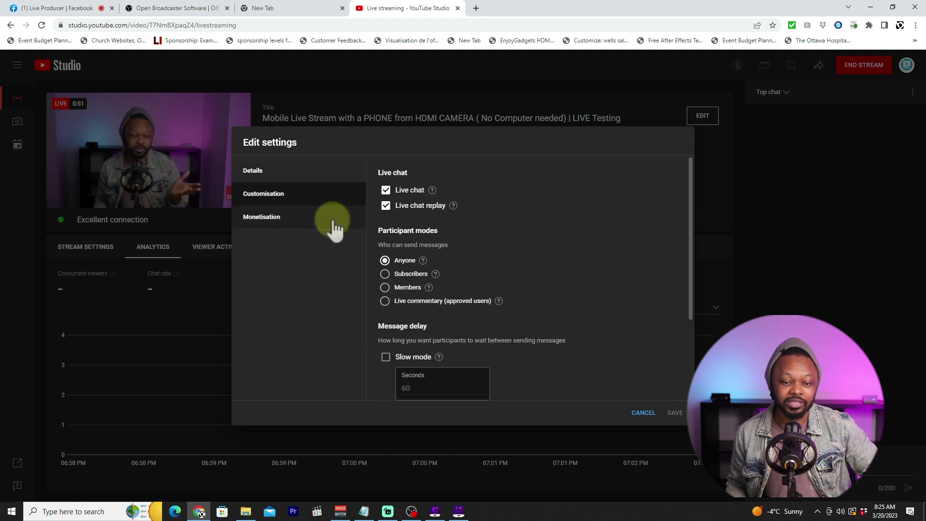
left_click(290, 222)
left_click(501, 194)
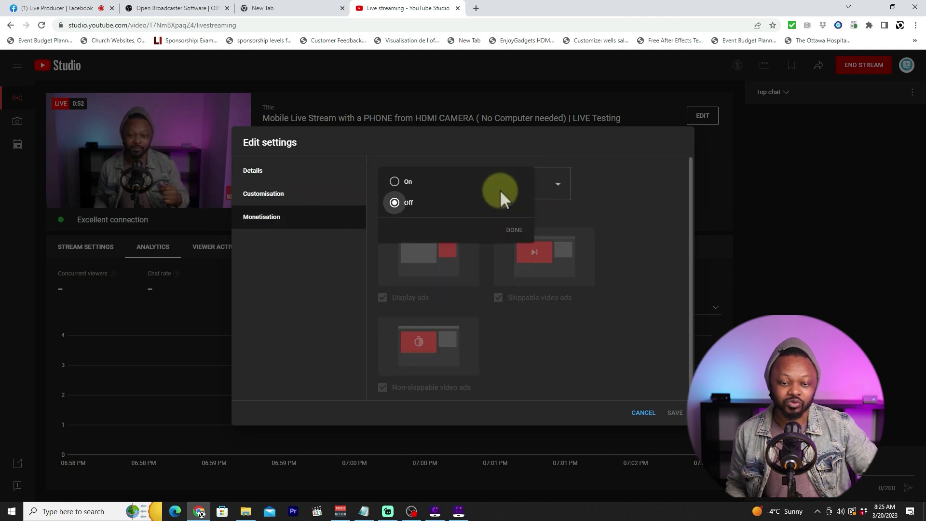
left_click(627, 285)
left_click(644, 413)
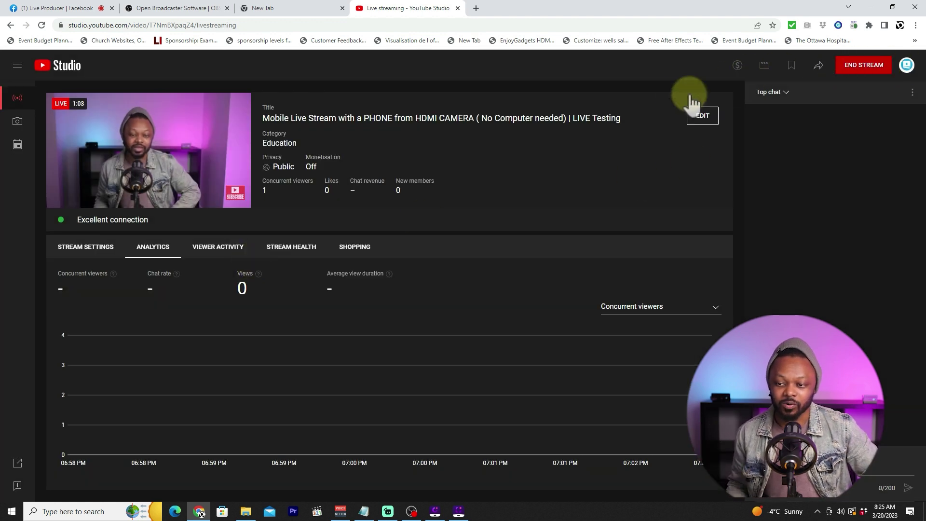
- End the live stream in YouTube Studio, close the stream summary, and open the page for managing scheduled streams
left_click(878, 73)
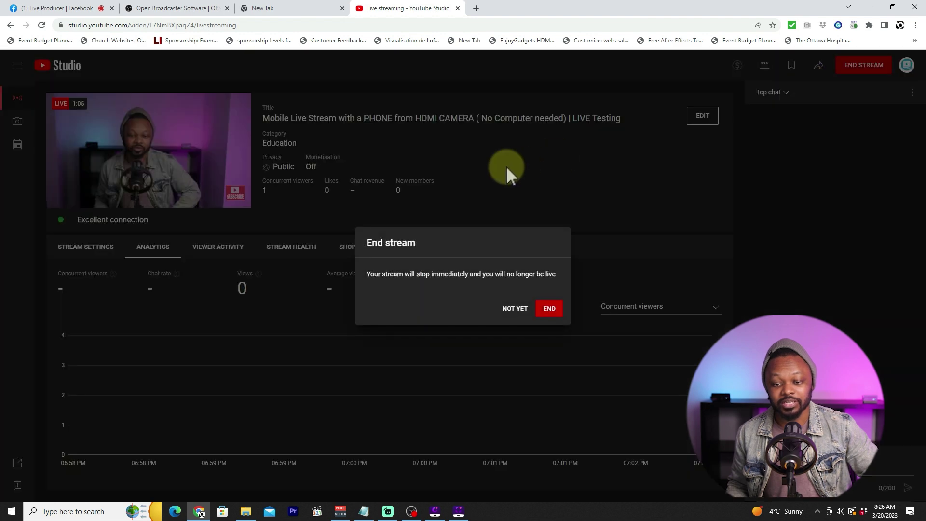
left_click(551, 311)
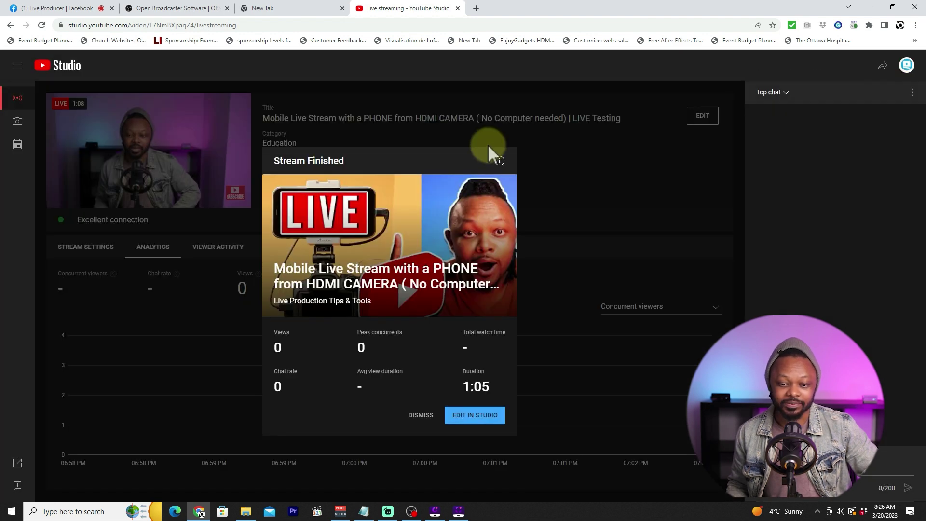
left_click(488, 143)
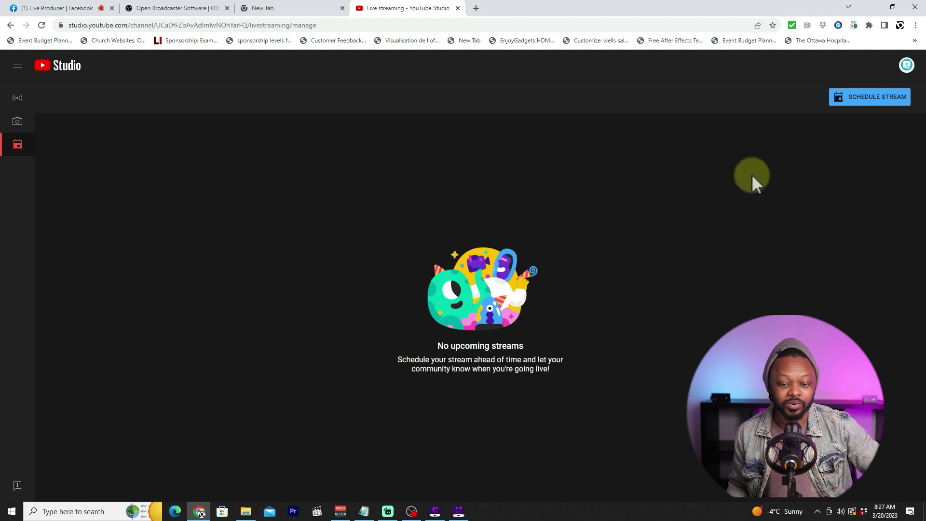
- Schedule a new stream with new settings instead of reusing previous ones, and title it "Test"
left_click(877, 100)
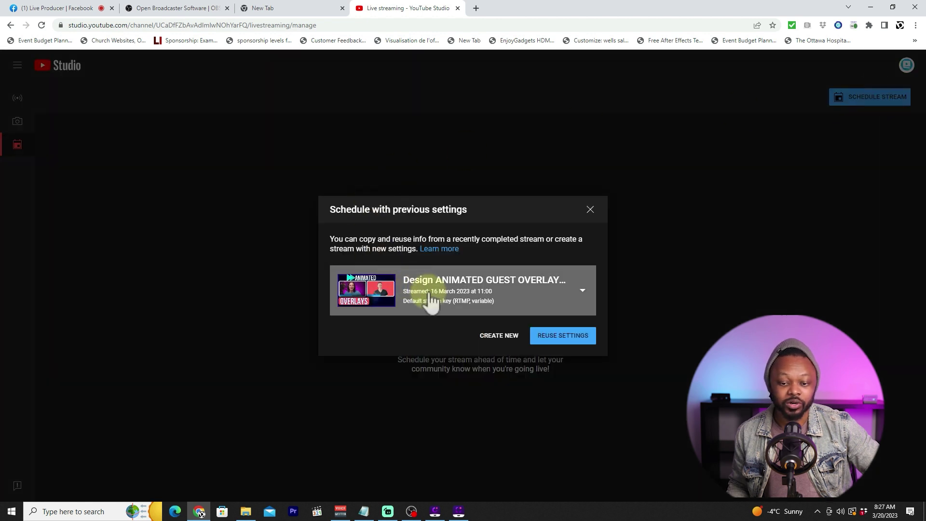
left_click(501, 336)
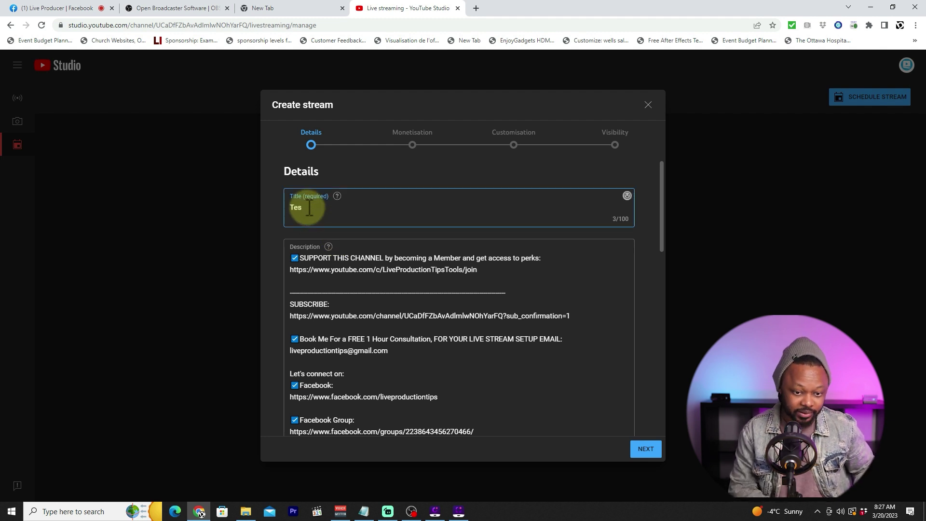
left_click(295, 253)
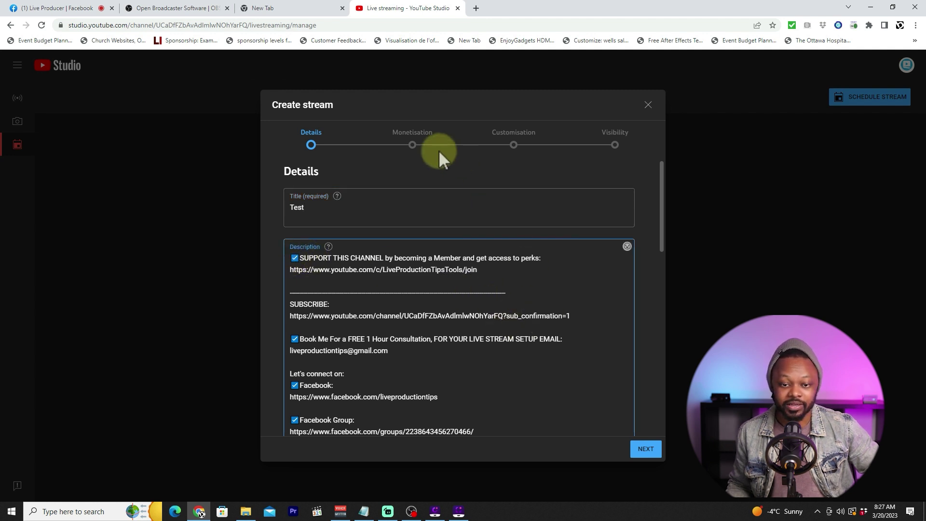
- Set monetisation to Off for the scheduled stream
left_click(414, 146)
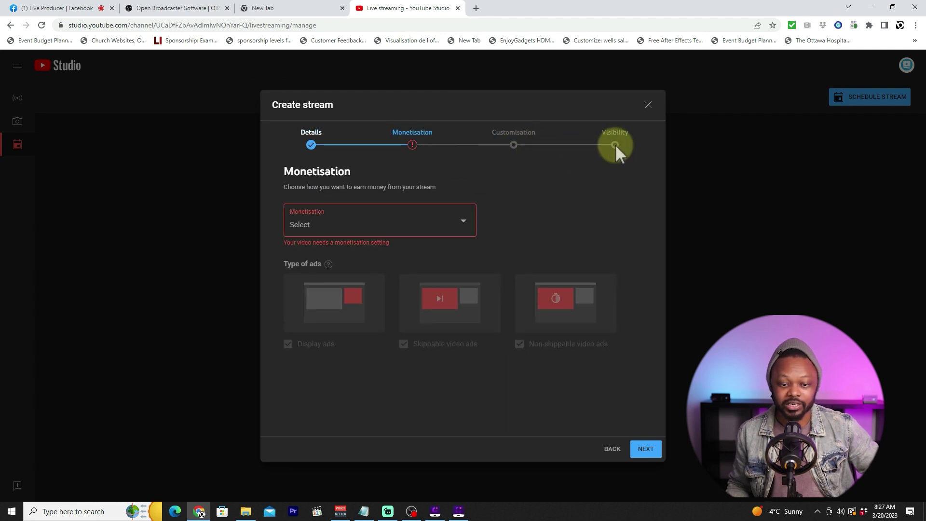
left_click(463, 221)
left_click(344, 234)
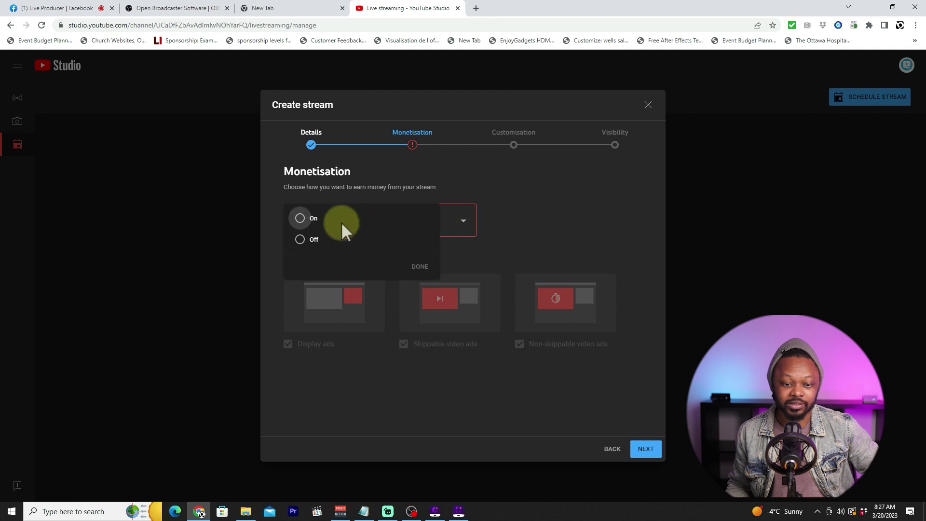
- Keep the default customisation options, set the scheduled stream's privacy to Unlisted, and finish creating it
left_click(517, 144)
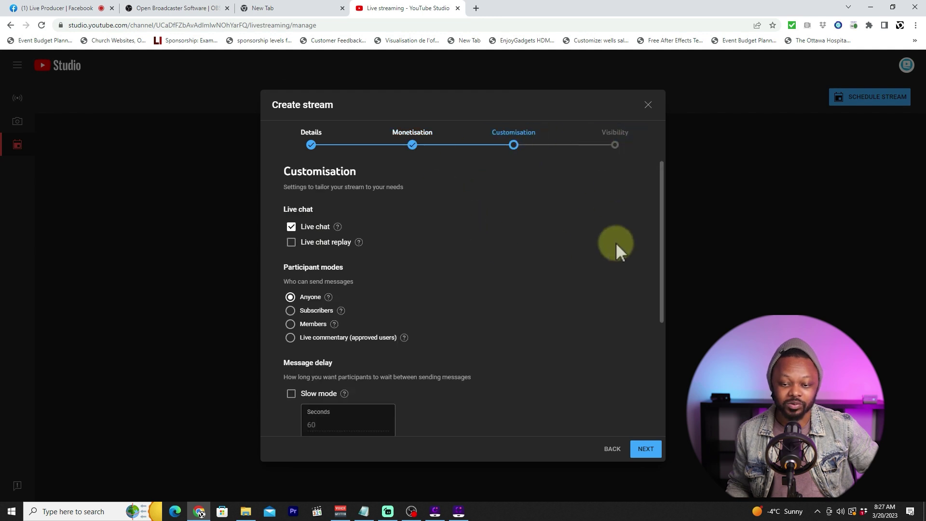
left_click(616, 138)
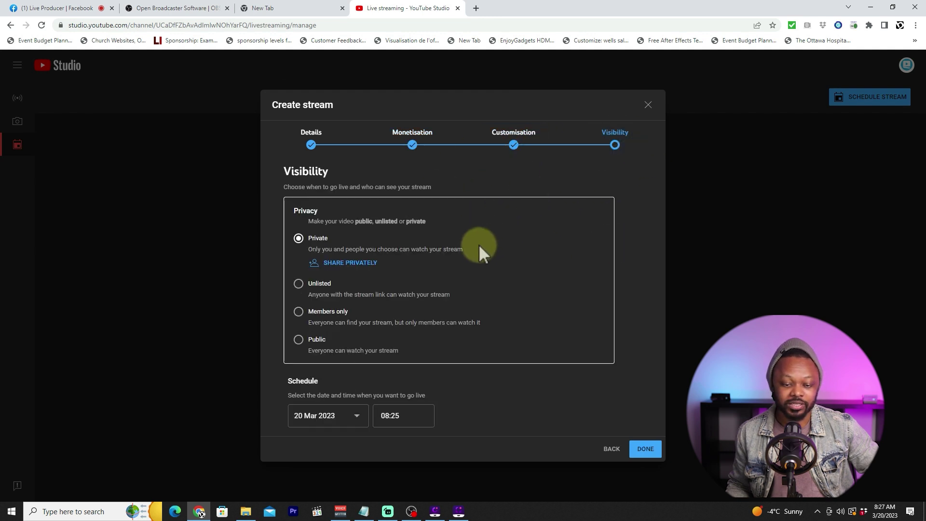
left_click(295, 286)
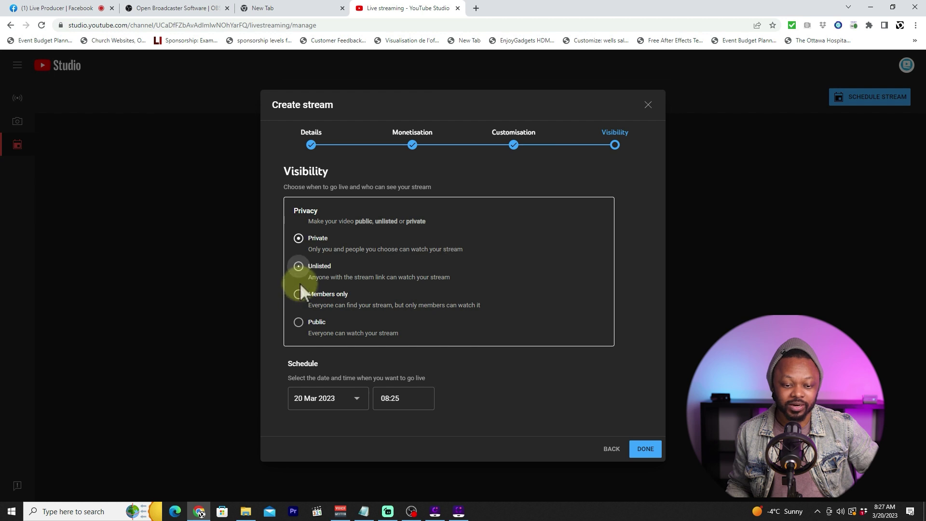
left_click(641, 449)
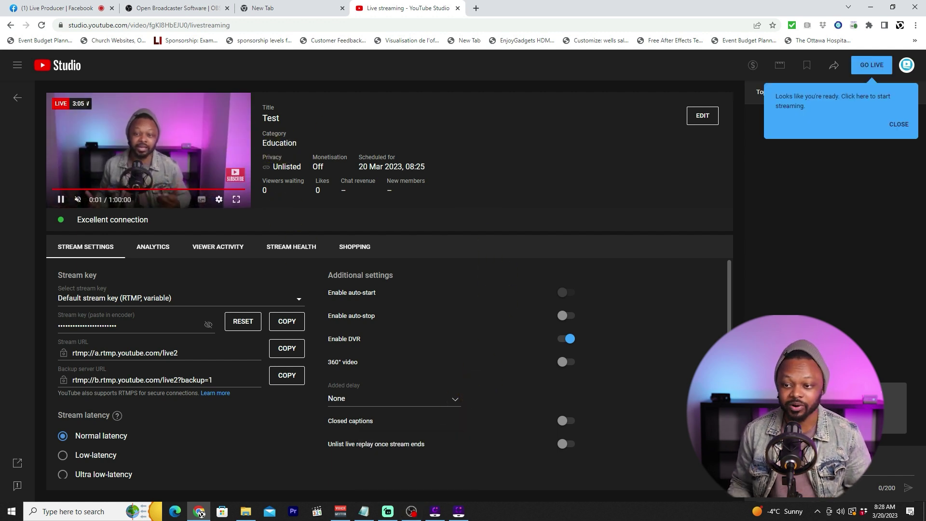
- Dismiss the go-live hint in YouTube Studio, switch to OBS Studio, and stop streaming
left_click(898, 124)
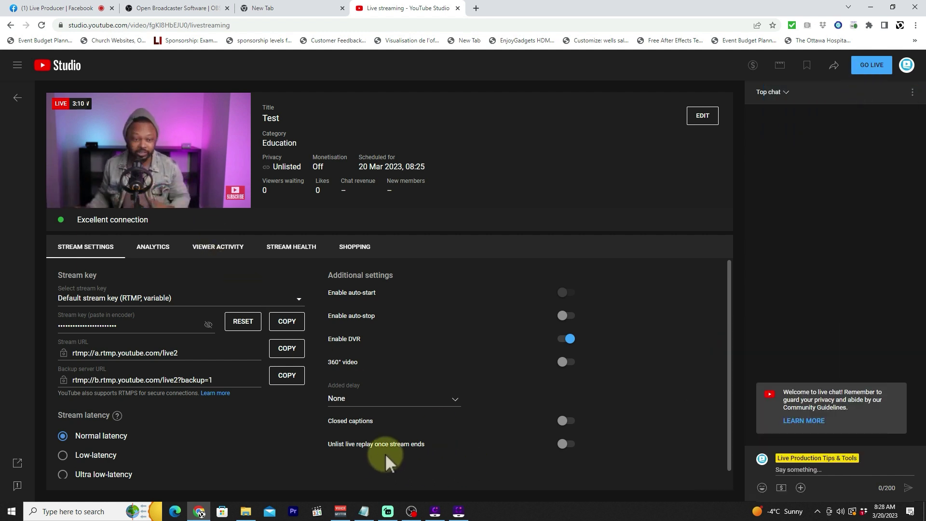
left_click(411, 510)
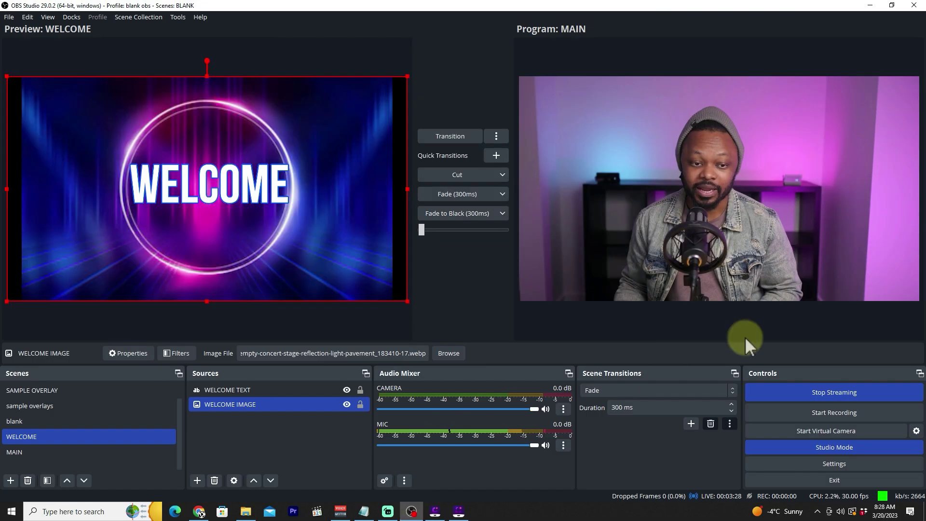
left_click(834, 392)
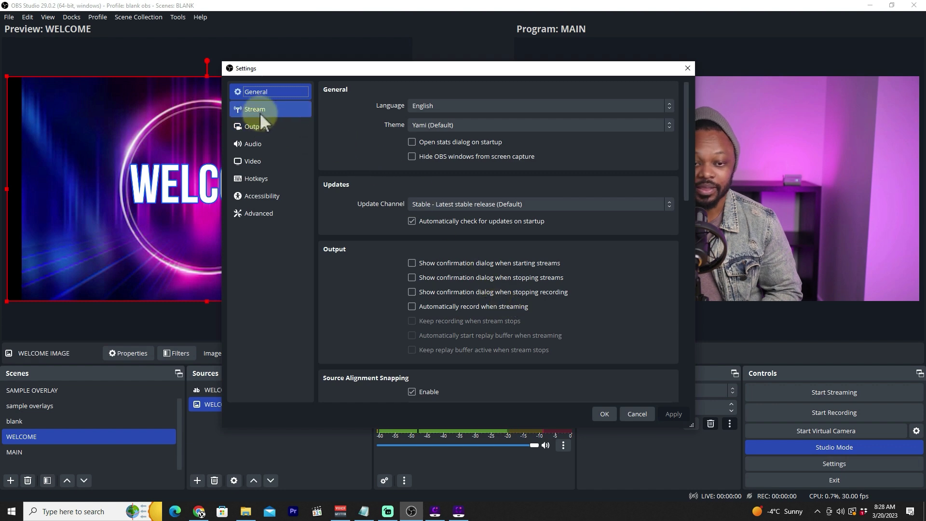
- Connect a YouTube account in OBS Studio's stream settings, choosing the channel's Google account and allowing OBS Studio to manage it
left_click(258, 110)
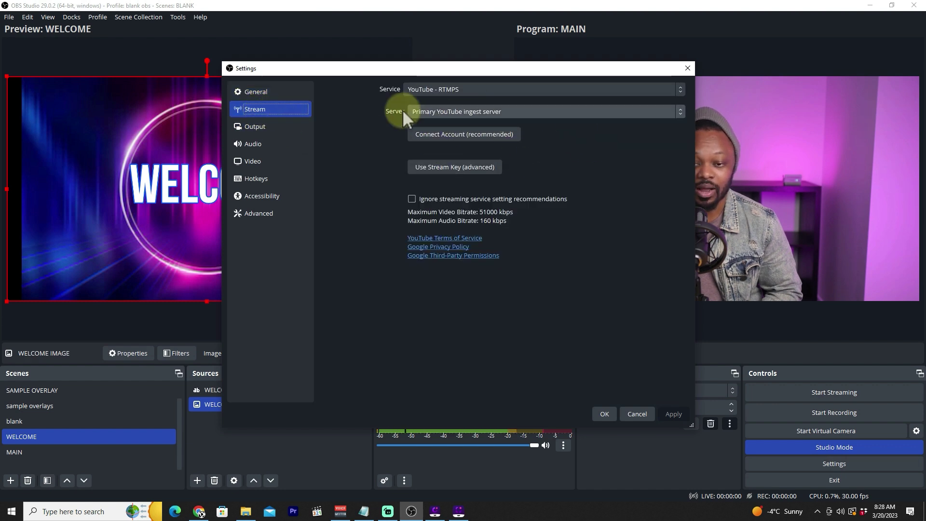
left_click(466, 136)
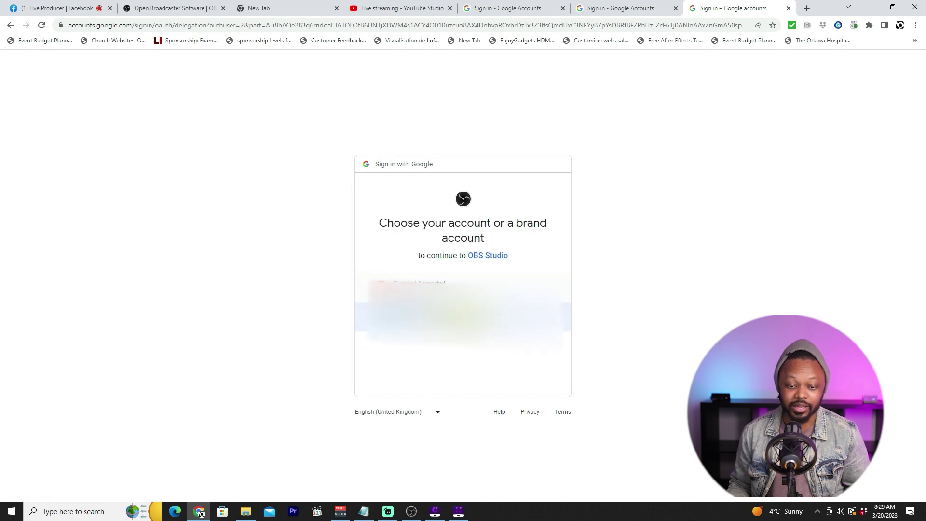
left_click(495, 316)
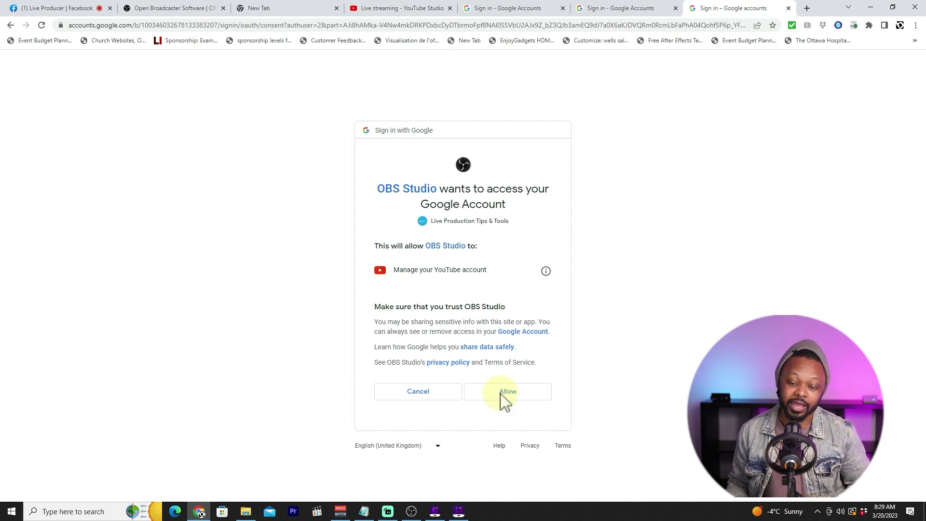
left_click(529, 400)
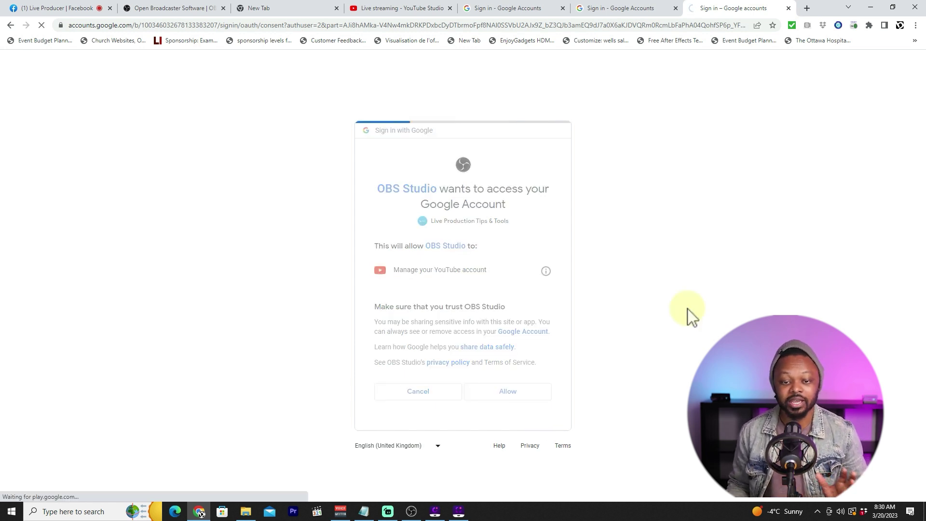